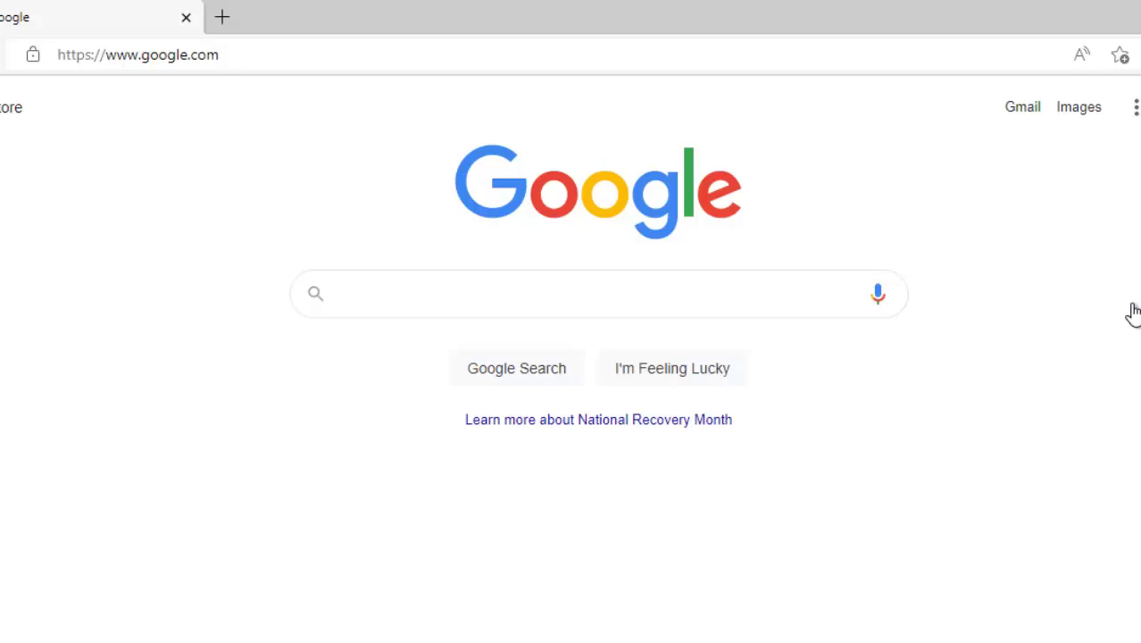
# Step: Search Google for 'download jdk 8 for windows'
pyautogui.click(587, 312)
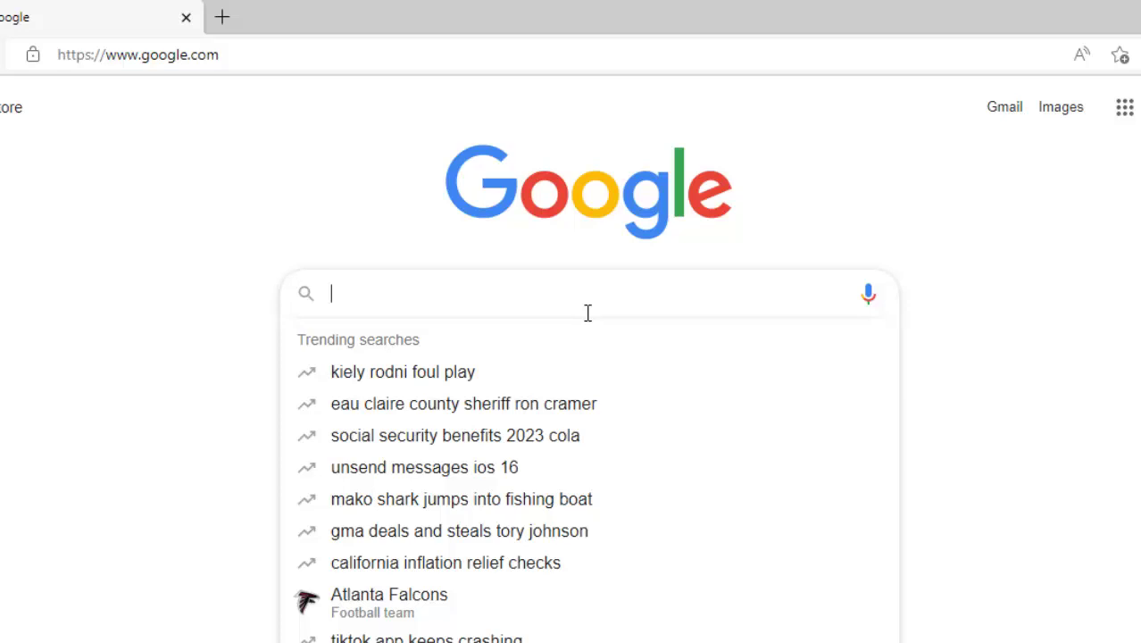
pyautogui.write('download jdk 8 for windows')
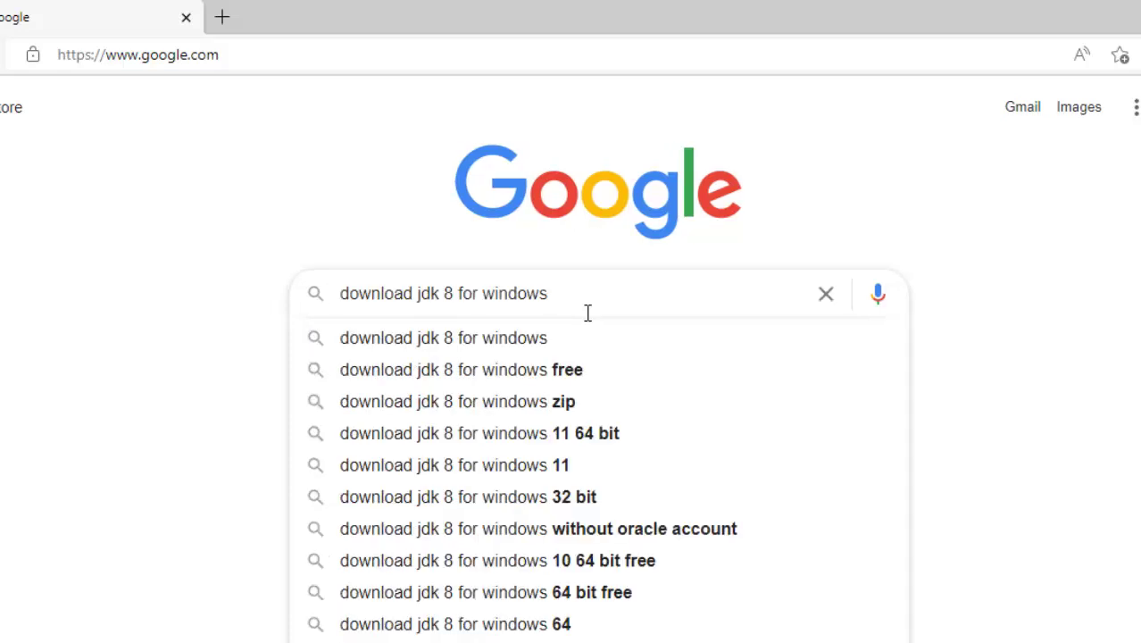
pyautogui.press('Return')
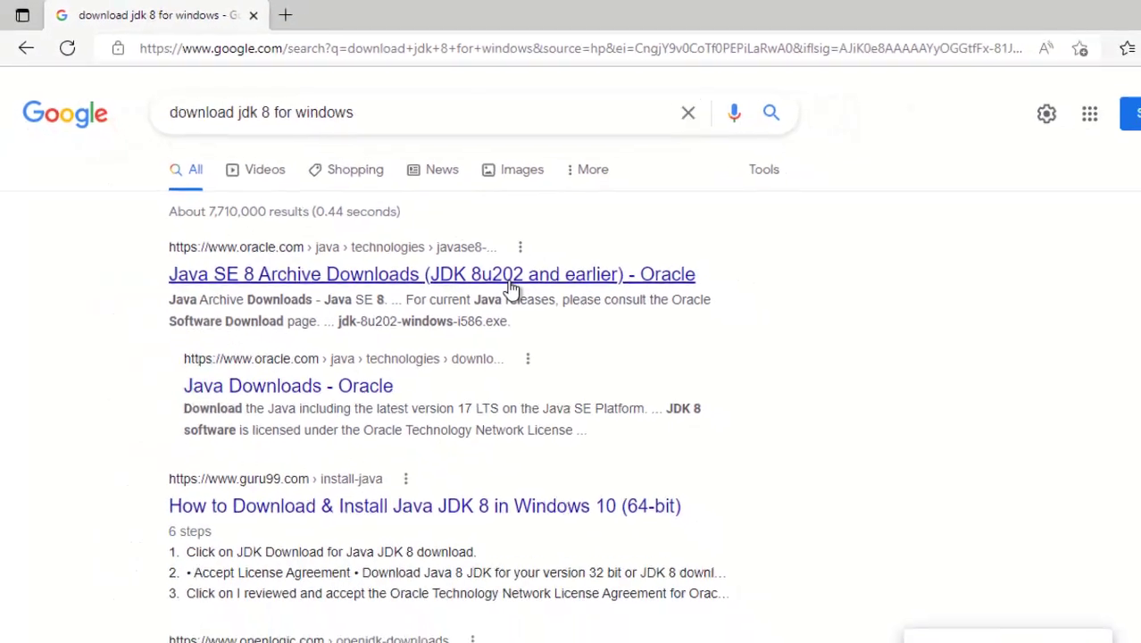
# Step: Open Oracle's Java SE 8 Archive Downloads page and scroll to the Windows x64 installers
pyautogui.click(480, 268)
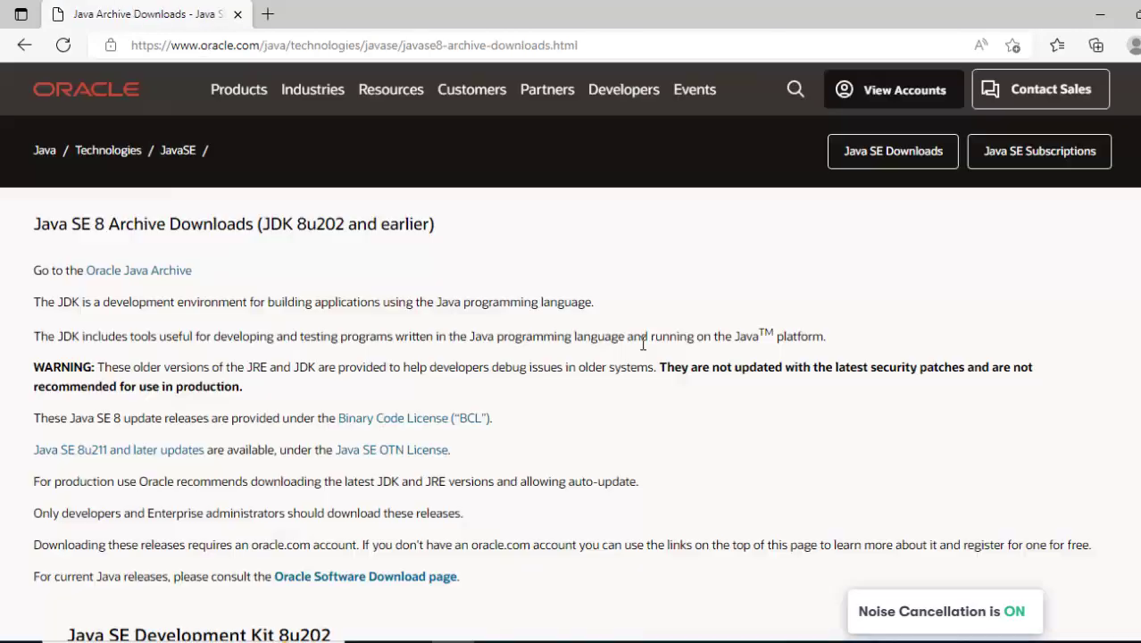
pyautogui.scroll(-5, 641, 342)
pyautogui.scroll(-2, 641, 342)
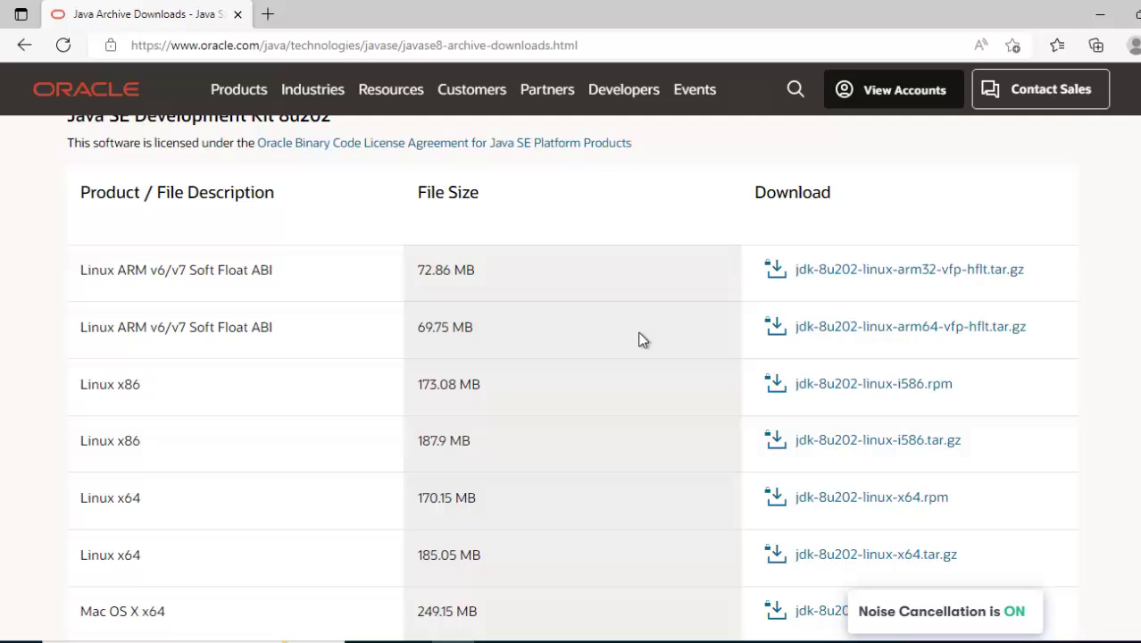
pyautogui.scroll(-3, 140, 445)
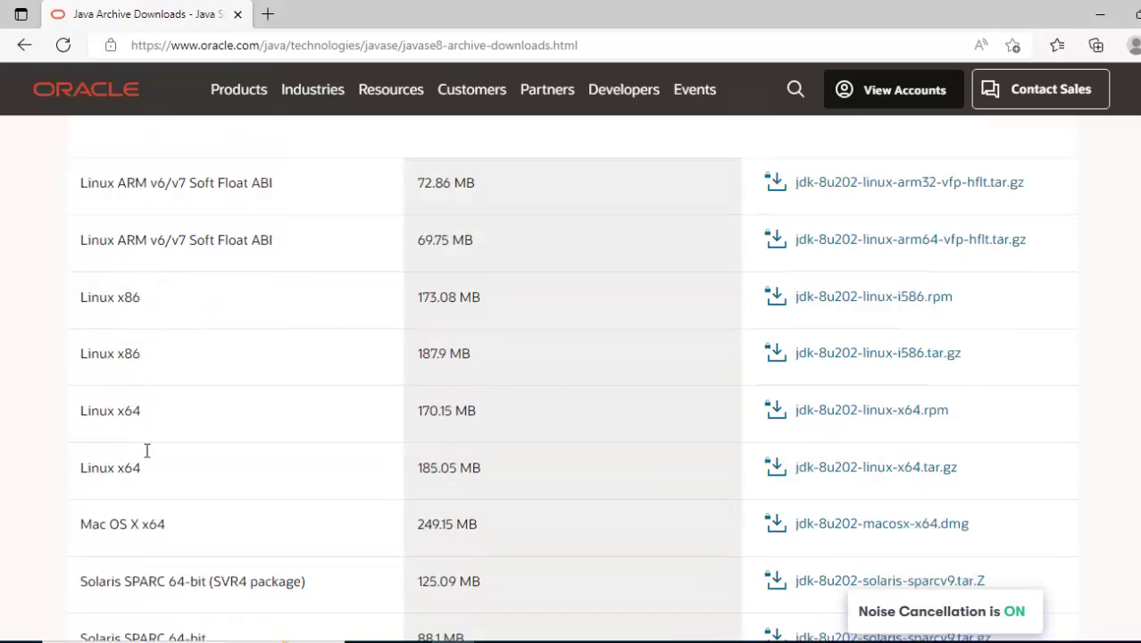
pyautogui.scroll(-4, 140, 443)
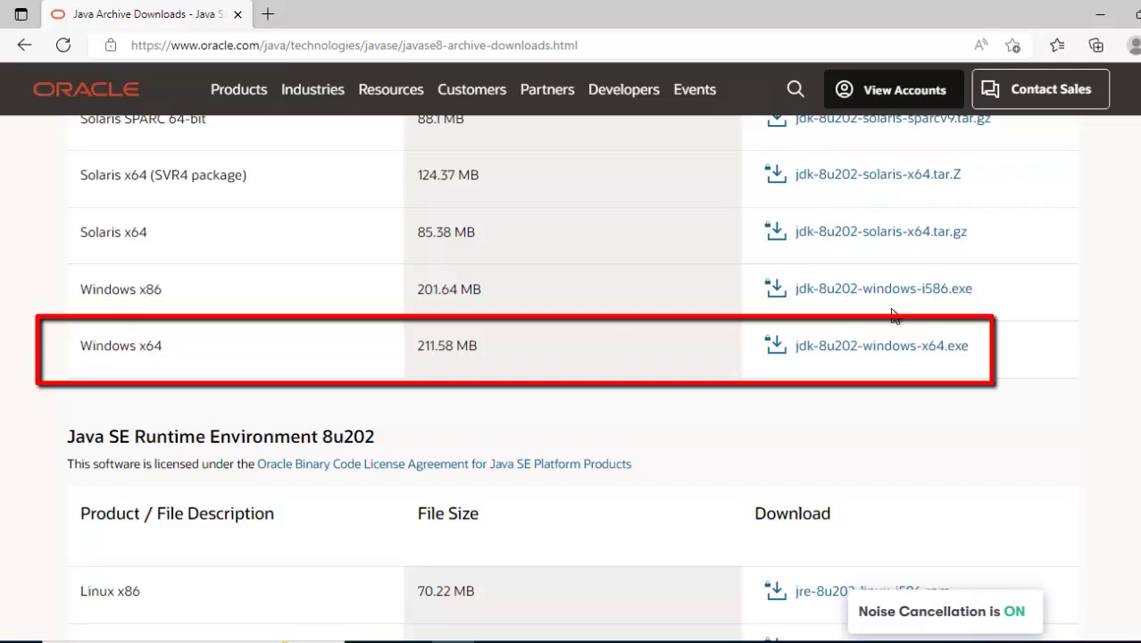
# Step: Accept the Oracle license and download jdk-8u202-windows-x64.exe
pyautogui.click(917, 355)
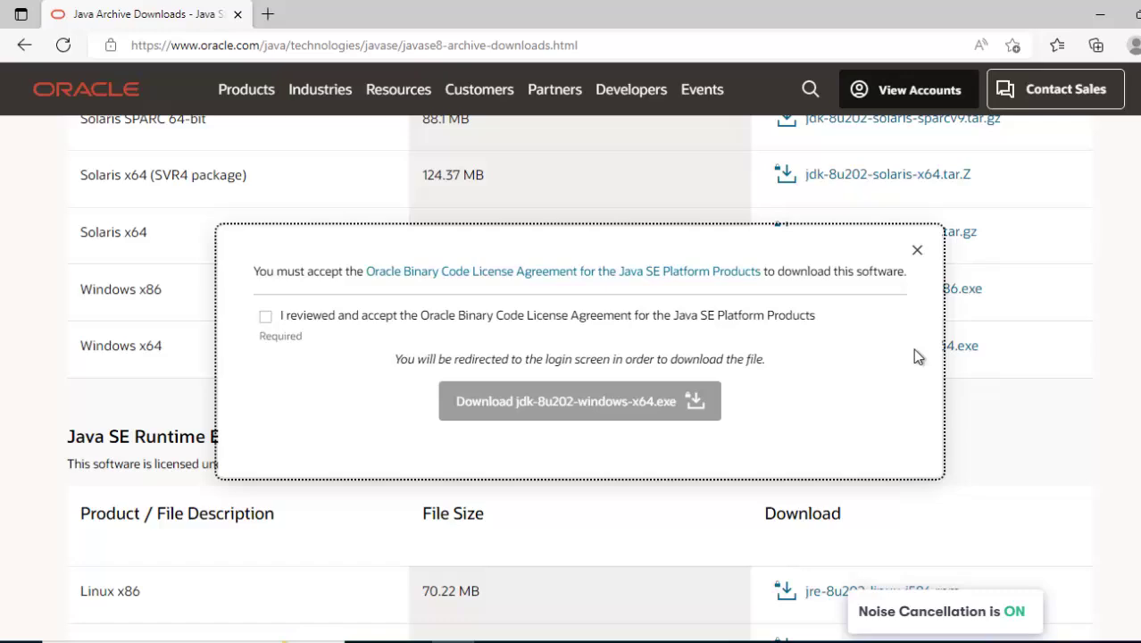
pyautogui.click(267, 318)
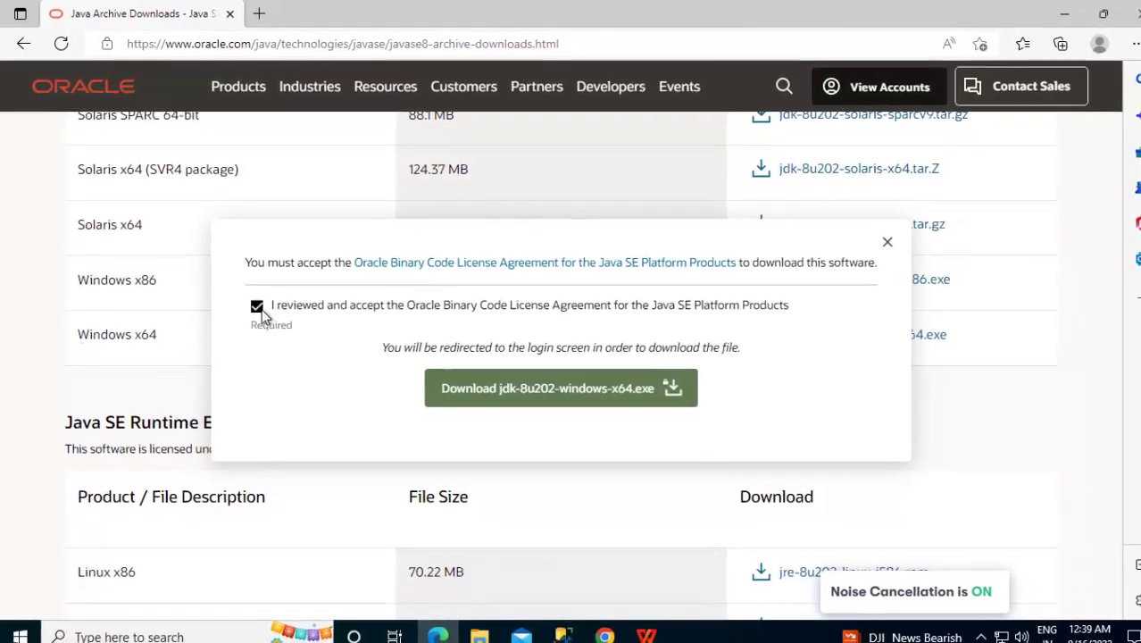
pyautogui.click(553, 383)
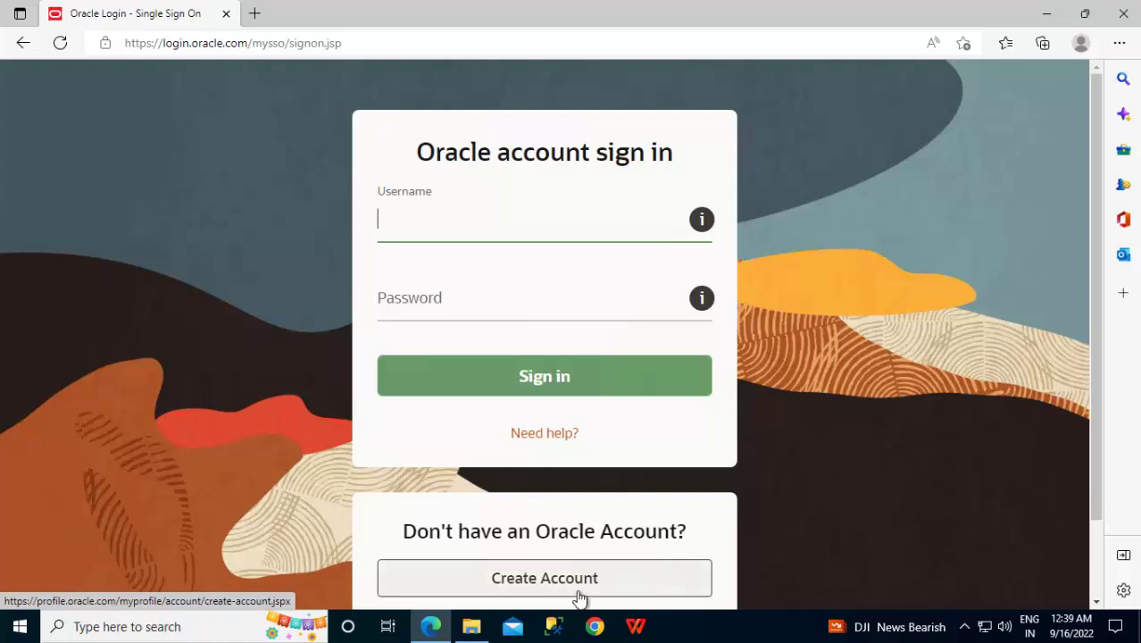
# Step: Sign in to Oracle with the saved account, then show the downloaded jdk-8u202-windows-x64.exe in Downloads
pyautogui.click(518, 230)
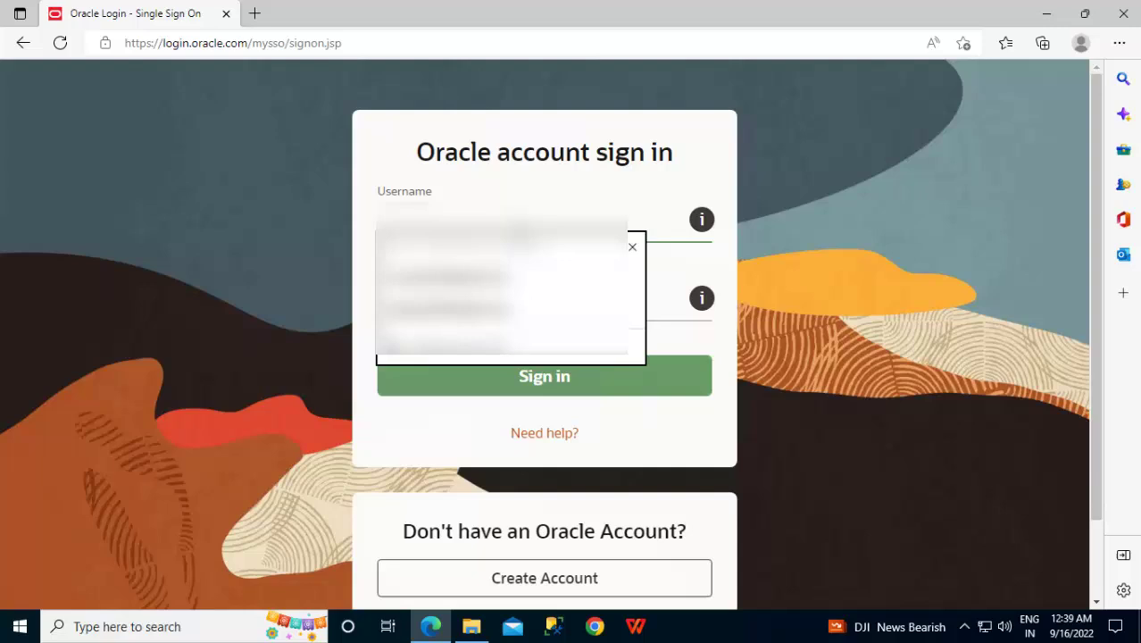
pyautogui.click(504, 278)
pyautogui.click(540, 380)
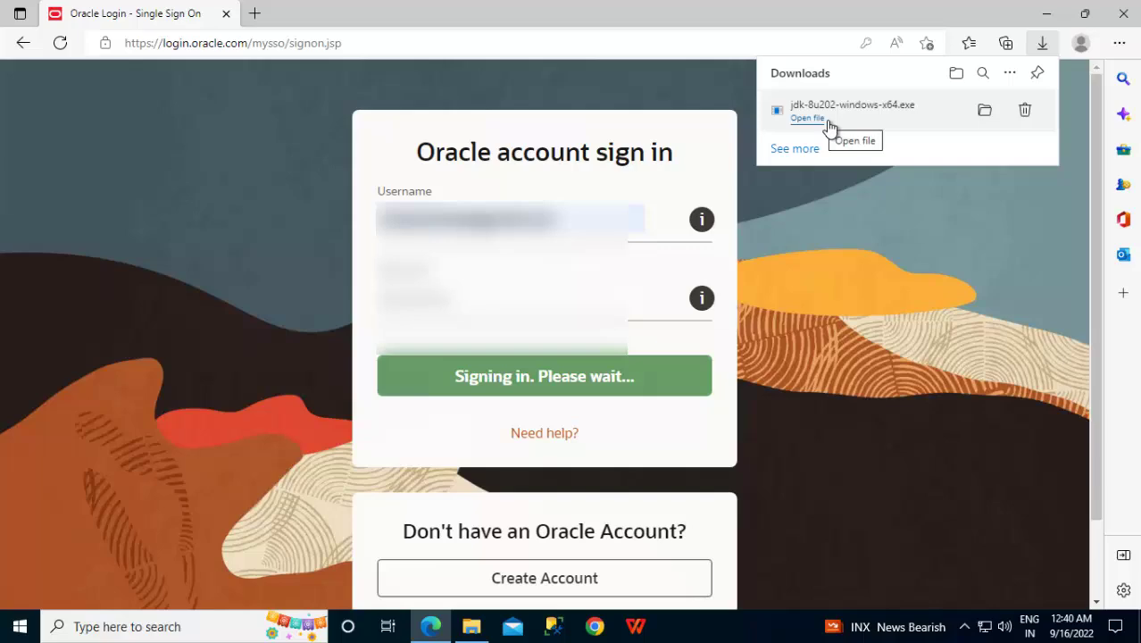
pyautogui.click(830, 127)
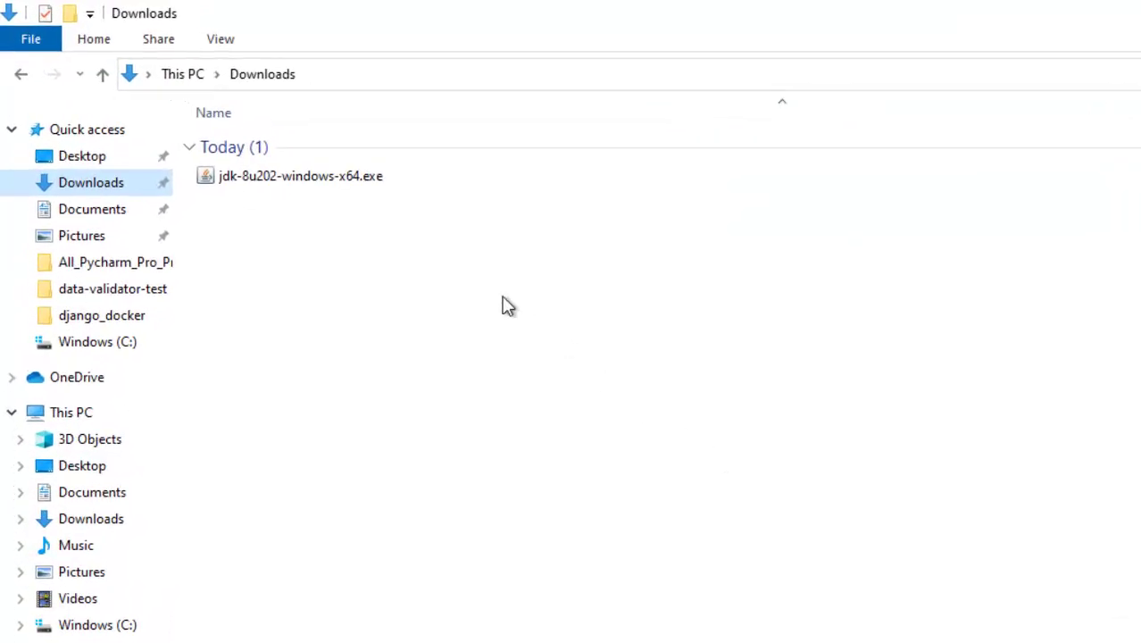
# Step: Run the JDK 8u202 installer past its Welcome page and copy the C:\All_Softwares path
pyautogui.doubleClick(341, 187)
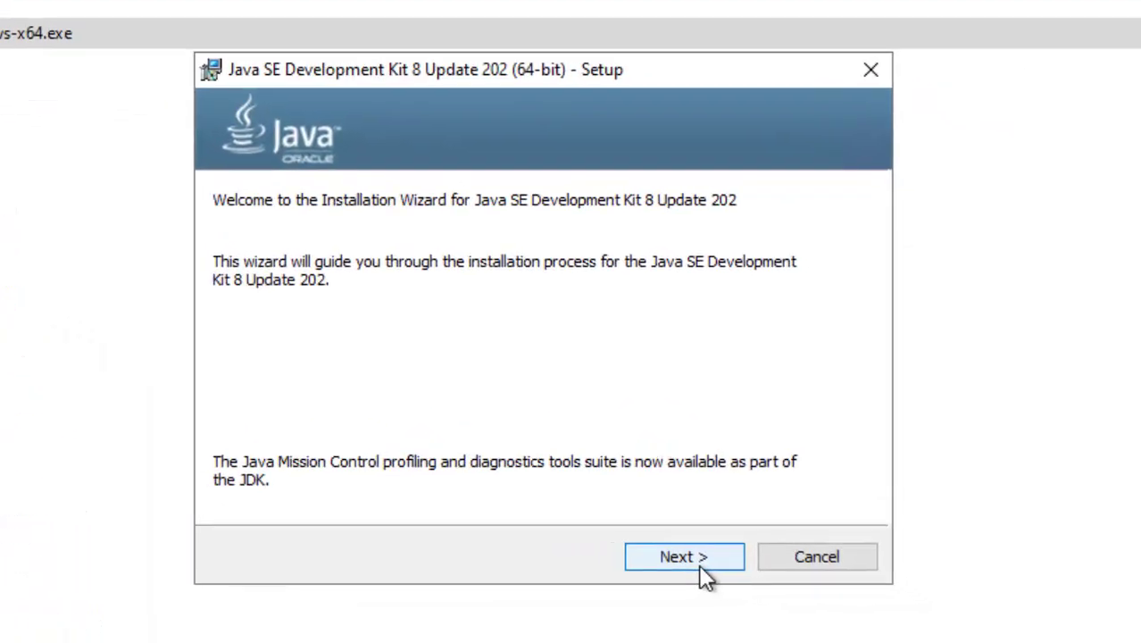
pyautogui.click(703, 567)
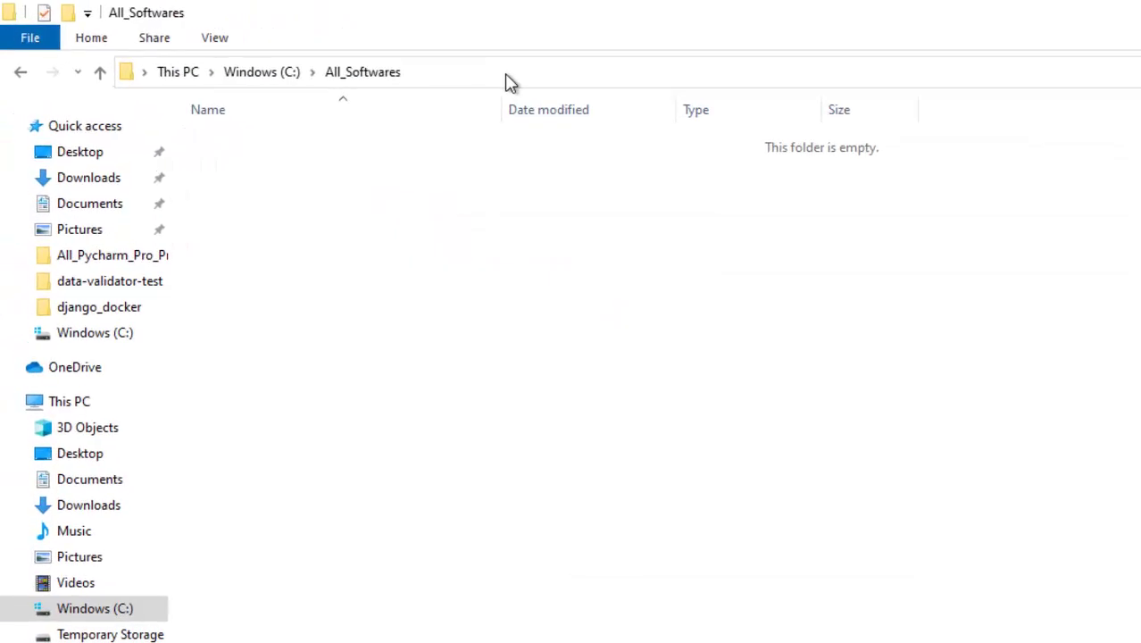
pyautogui.click(513, 79)
pyautogui.hotkey('ctrl', 'c')
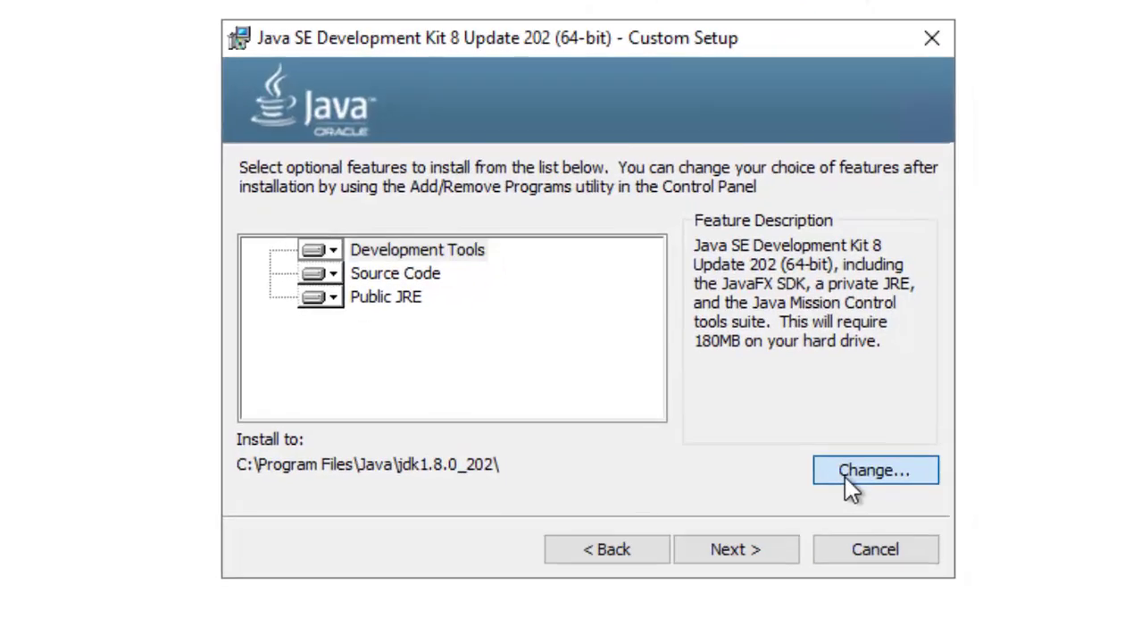
# Step: Change the JDK destination to C:\All_Softwares\Java\jdk1.8.0_202 and start installing
pyautogui.click(850, 487)
pyautogui.moveTo(269, 479); pyautogui.dragTo(388, 479)
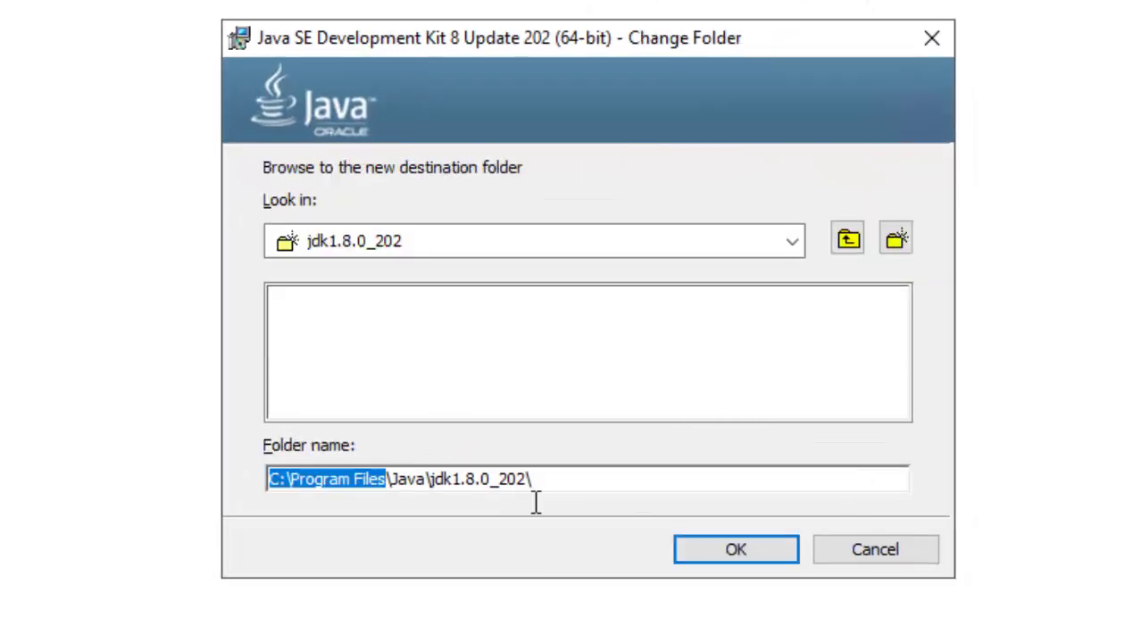
pyautogui.hotkey('ctrl', 'v')
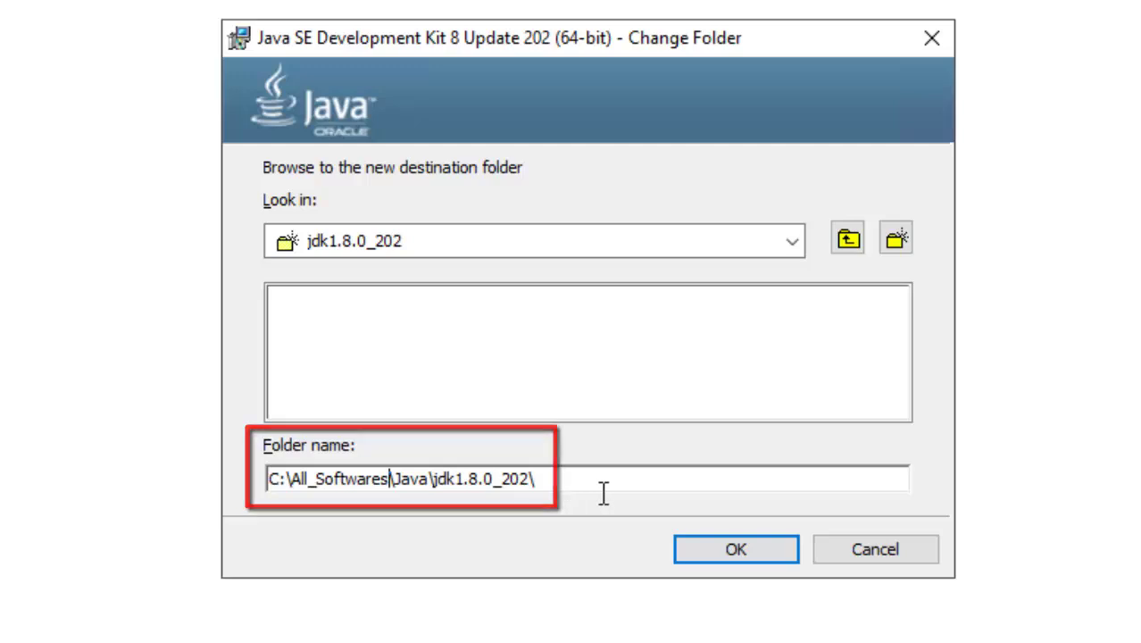
pyautogui.click(772, 549)
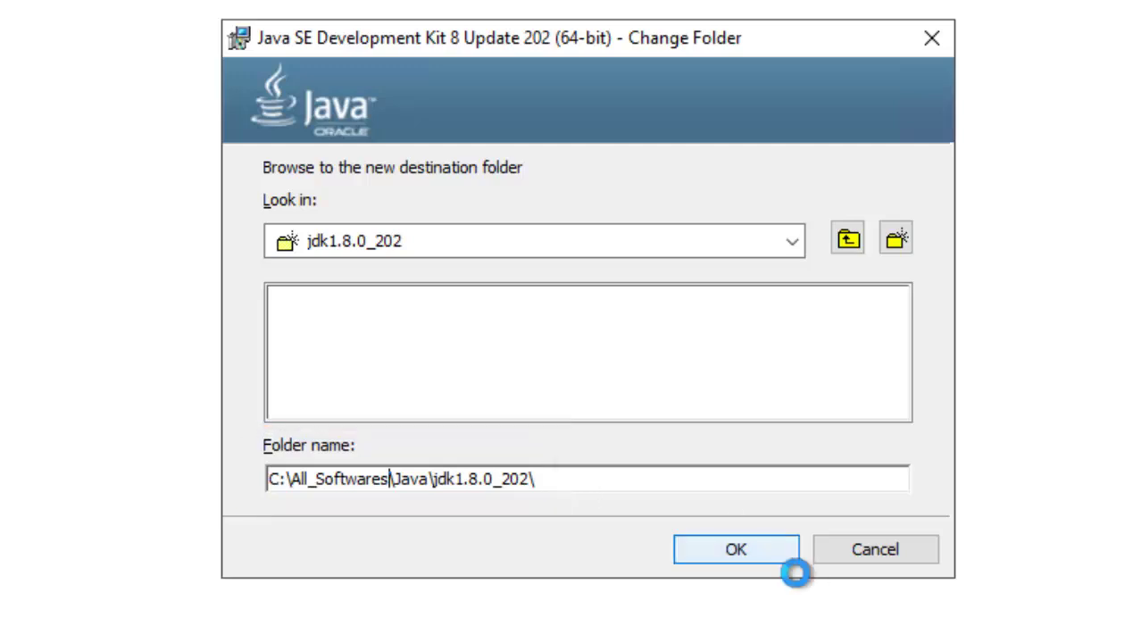
pyautogui.click(772, 549)
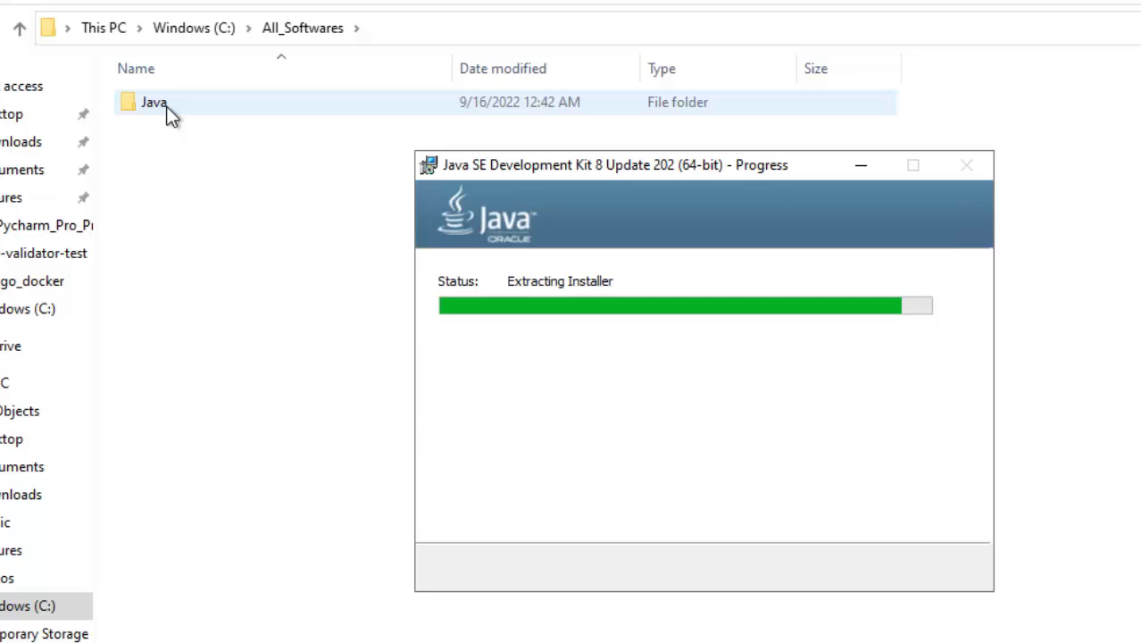
# Step: Copy the jdk1.8.0_202 folder name inside C:\All_Softwares\Java
pyautogui.doubleClick(165, 107)
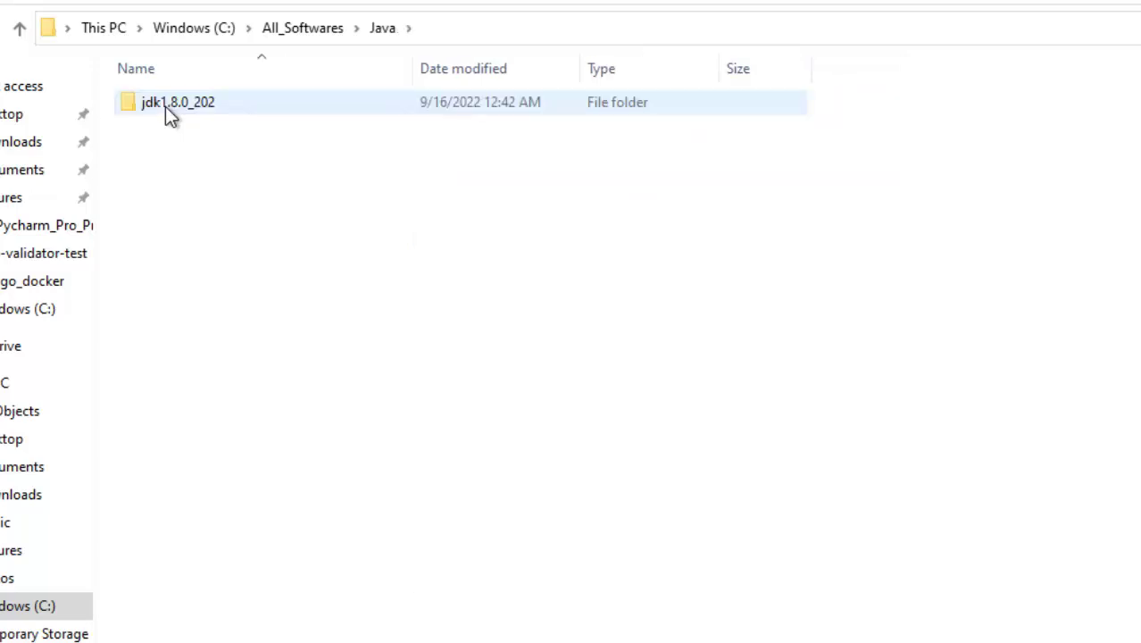
pyautogui.click(166, 106)
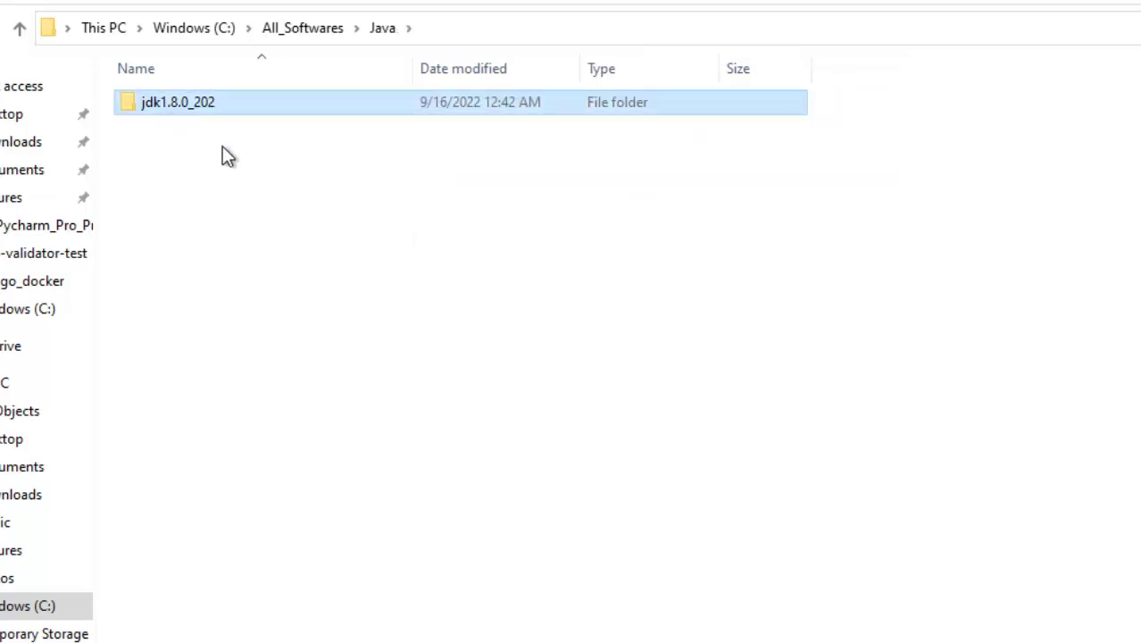
pyautogui.rightClick(206, 111)
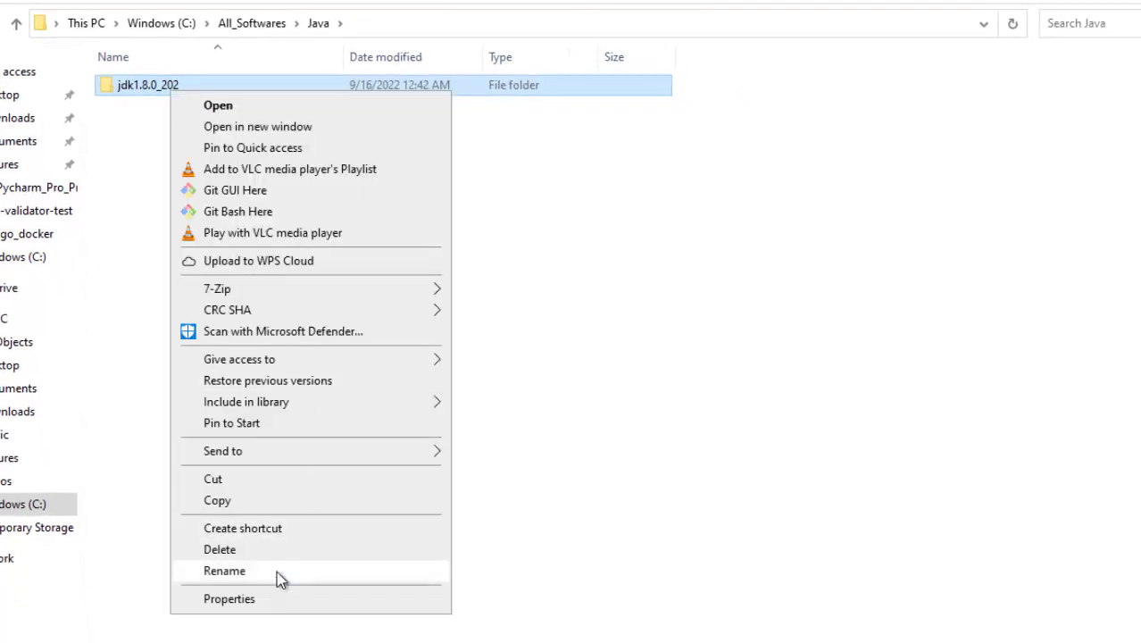
pyautogui.click(277, 573)
pyautogui.hotkey('ctrl', 'c')
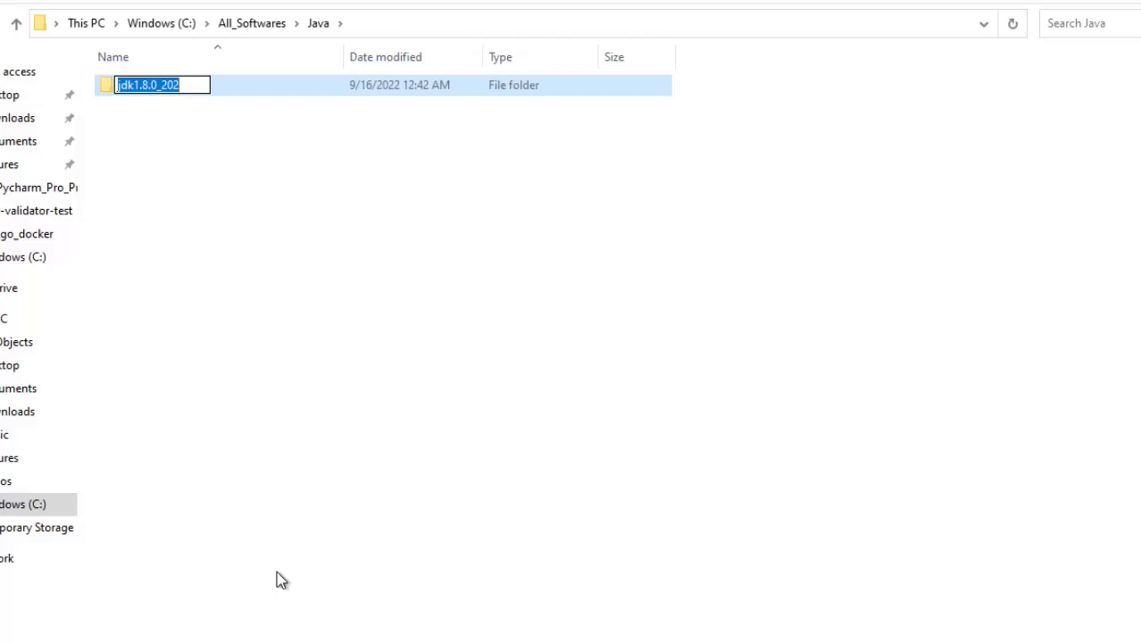
# Step: Create a new folder named with the copied name, deleting the 'jdk' prefix
pyautogui.rightClick(189, 175)
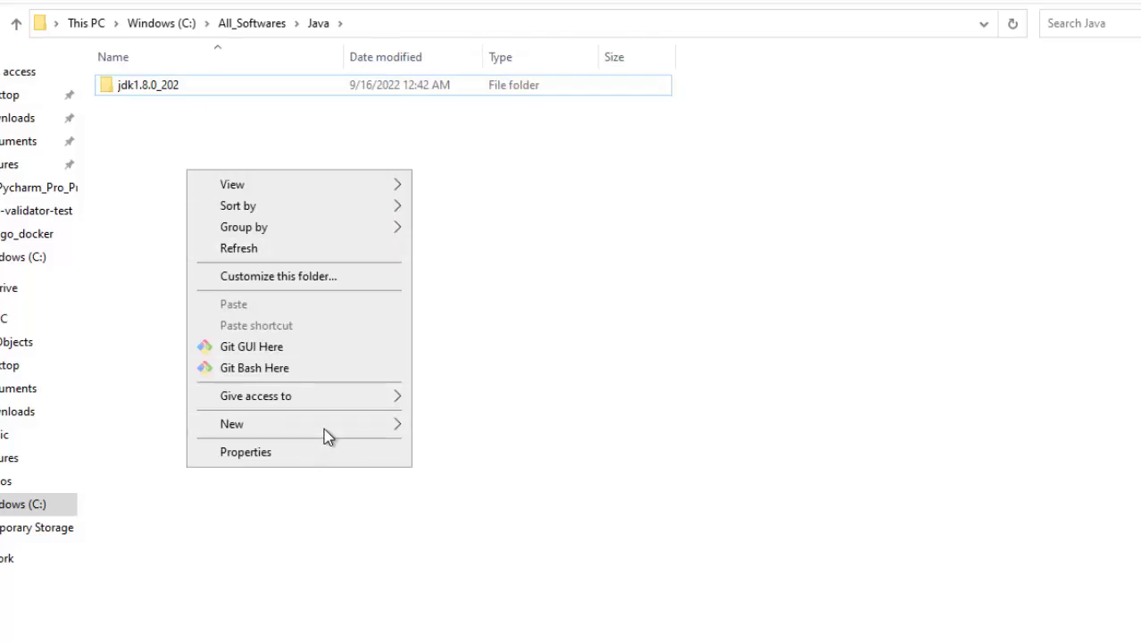
pyautogui.moveTo(323, 426)
pyautogui.click(480, 426)
pyautogui.hotkey('ctrl', 'v')
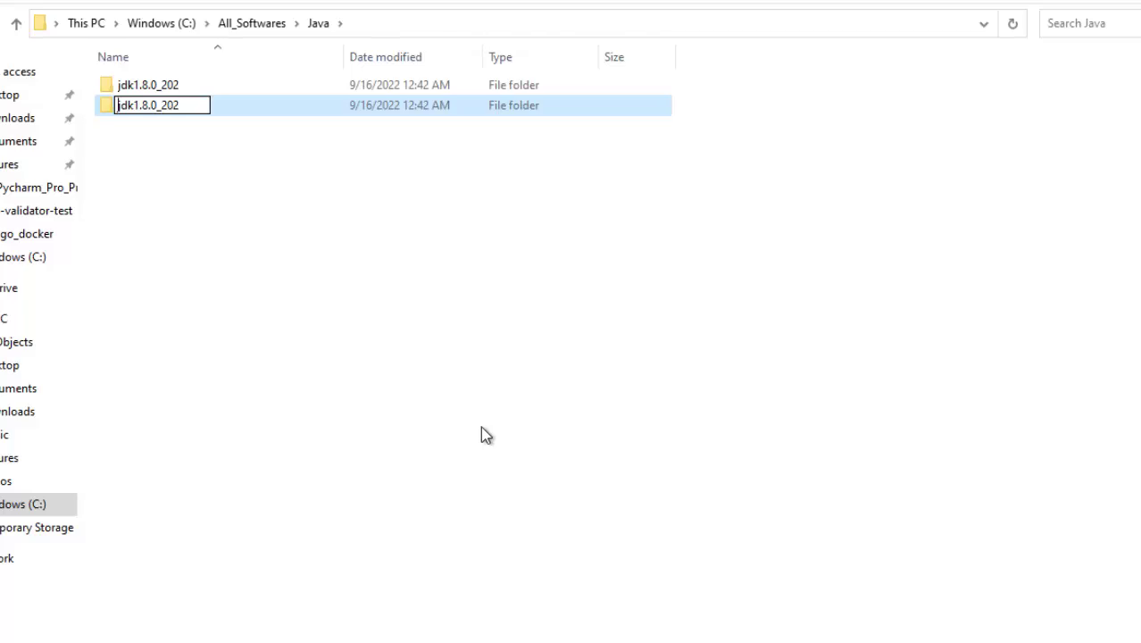
pyautogui.press('Delete')
pyautogui.press('Delete')
pyautogui.press('Delete')
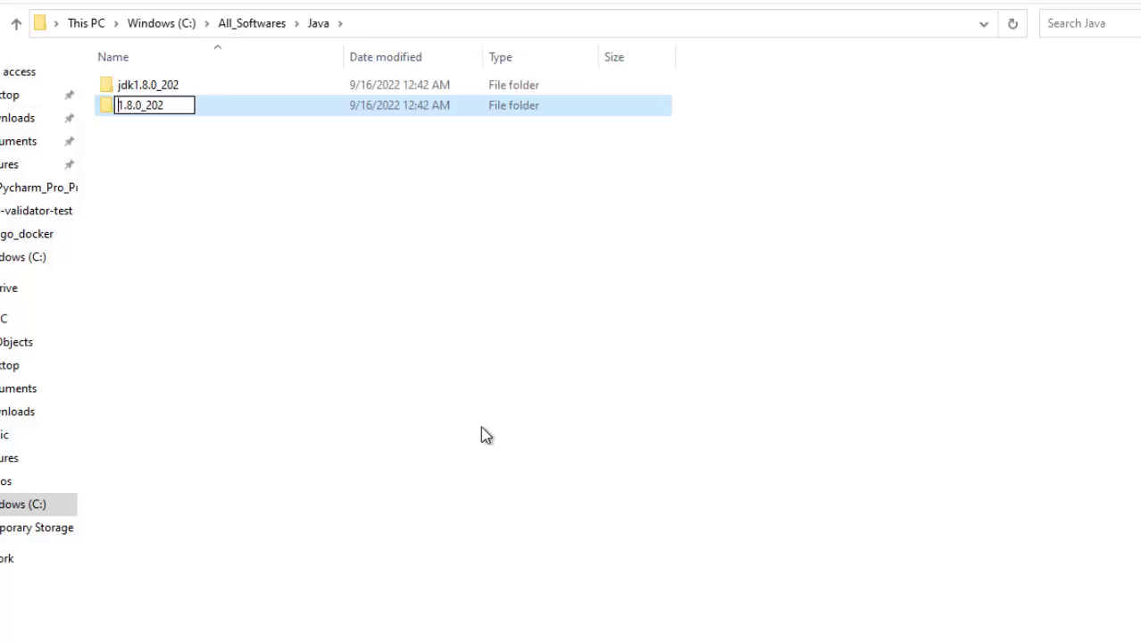
# Step: Finish naming the folder jre1.8.0_202 and acknowledge the Java SE roadmap notice
pyautogui.write('jre')
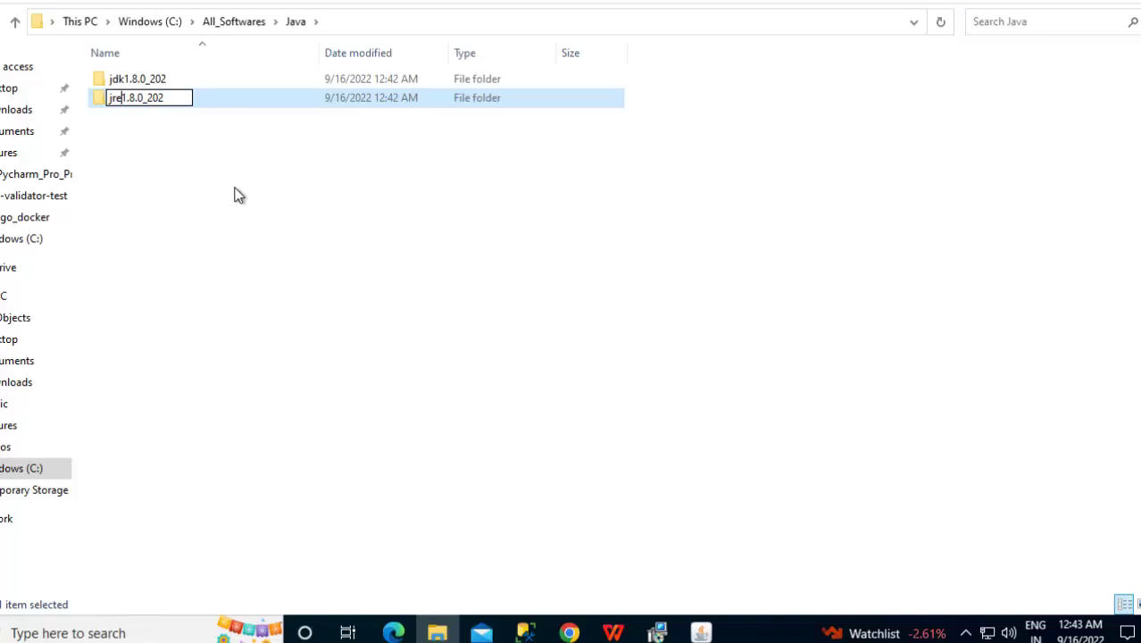
pyautogui.click(240, 195)
pyautogui.click(653, 629)
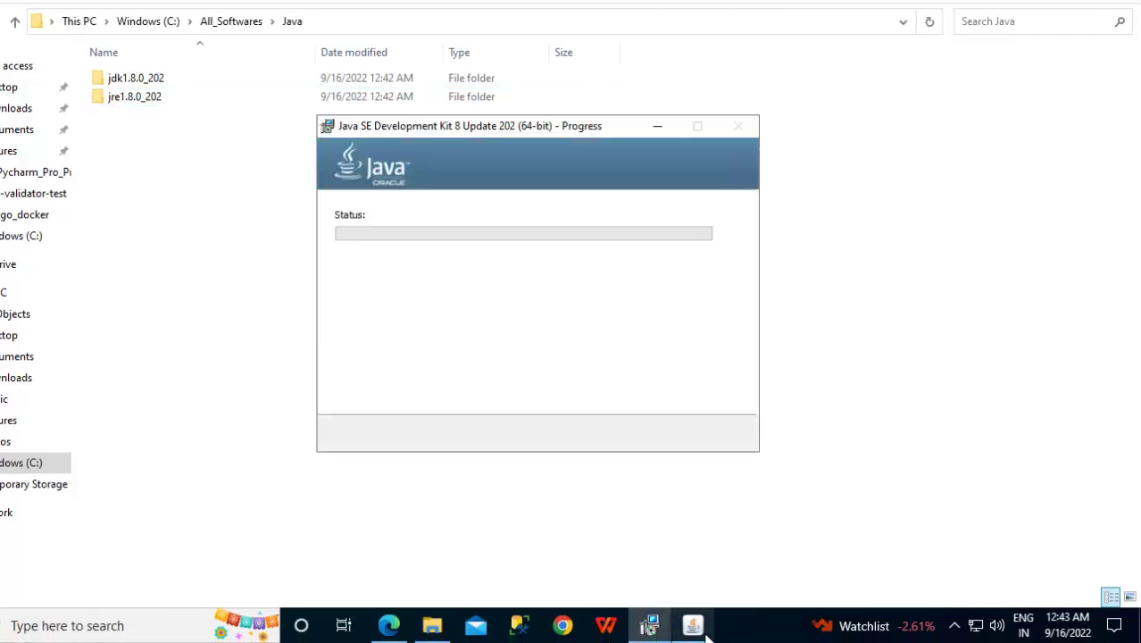
pyautogui.click(695, 626)
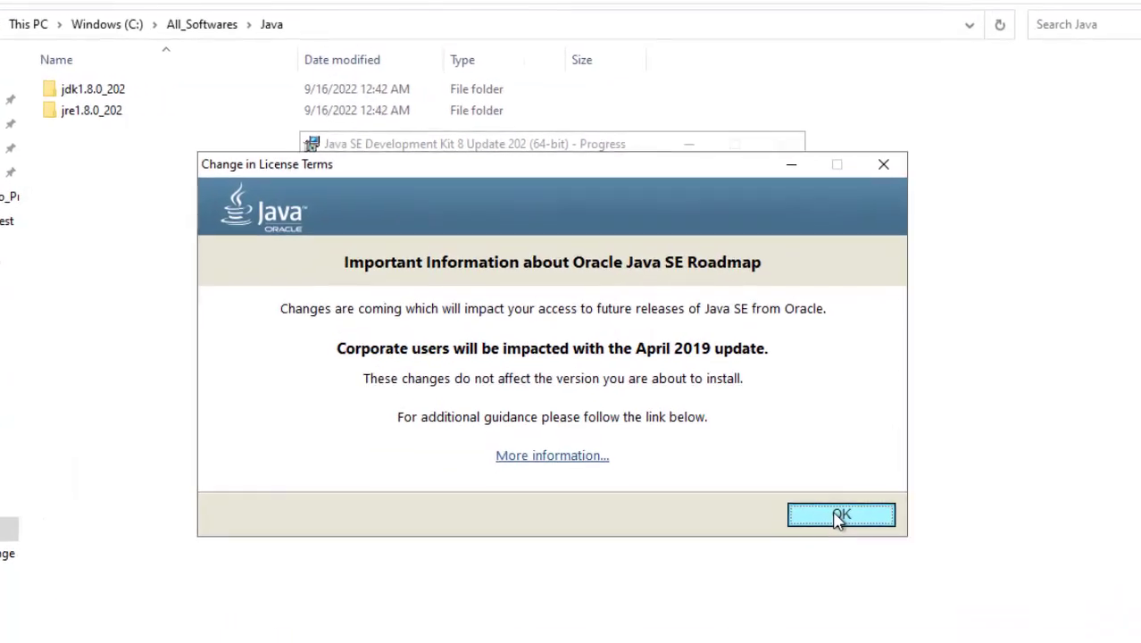
pyautogui.click(791, 449)
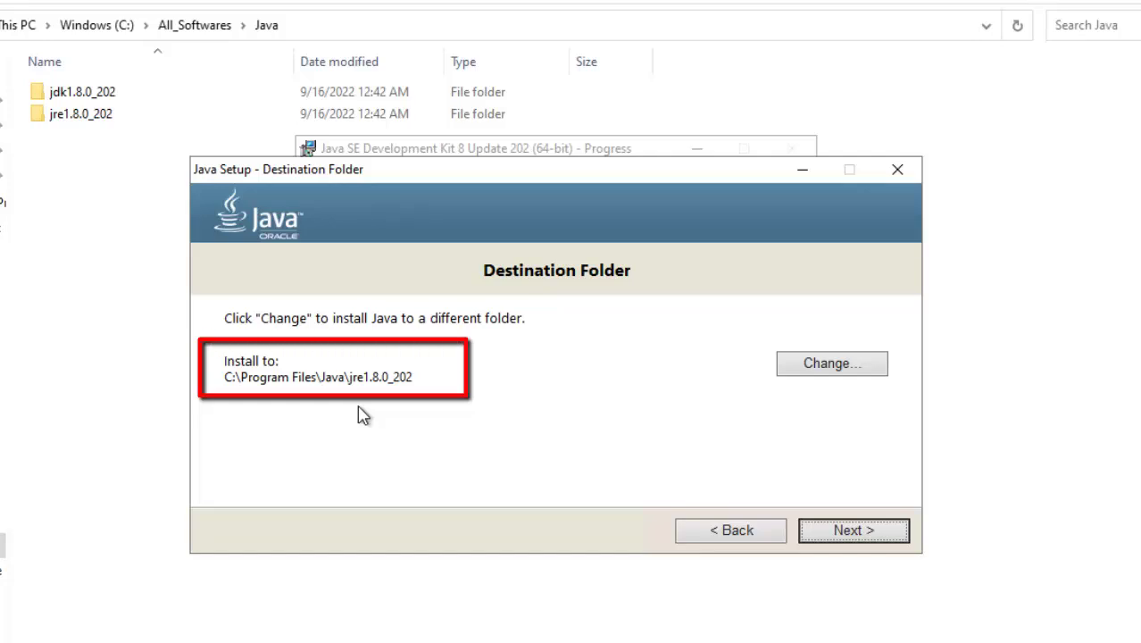
# Step: Point the JRE install folder to C:\All_Softwares\Java\jre1.8.0_202 and continue installing
pyautogui.doubleClick(87, 123)
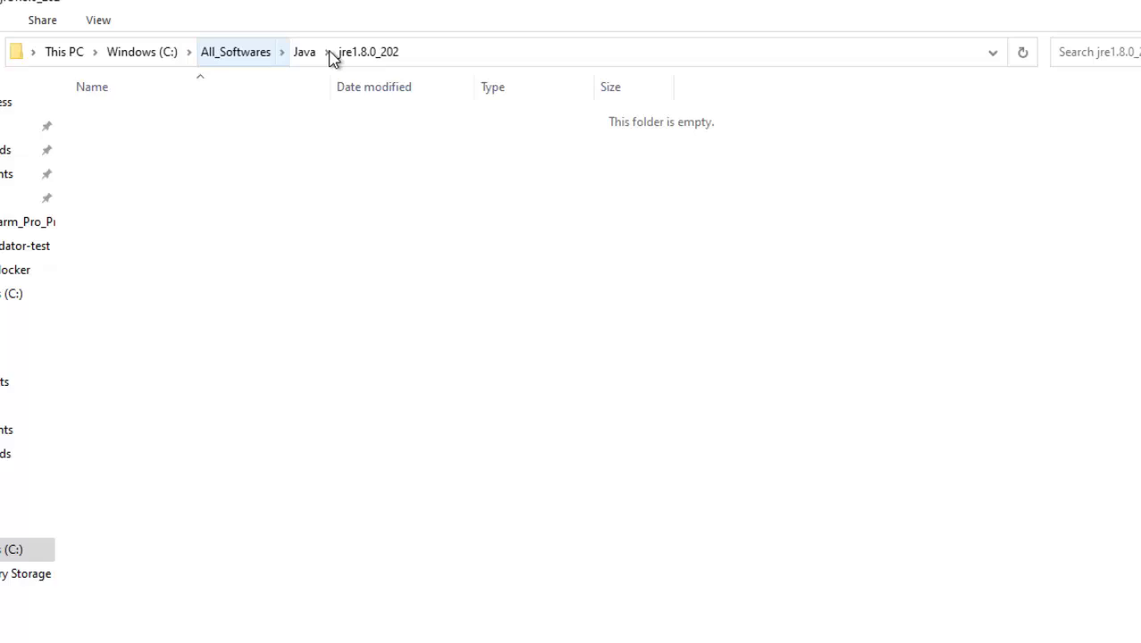
pyautogui.click(434, 58)
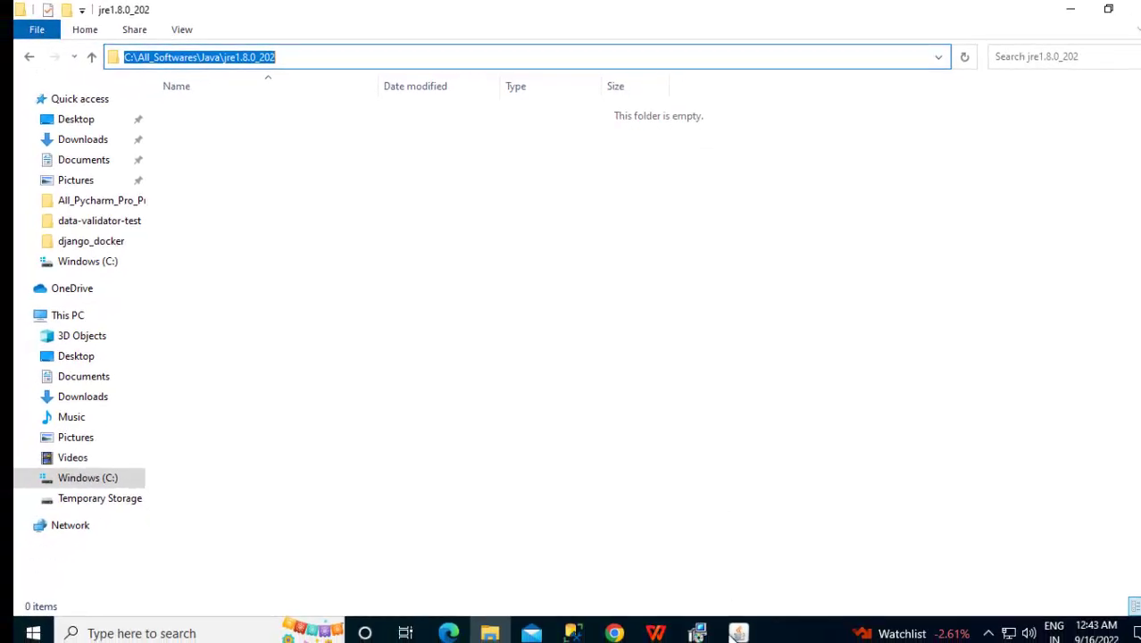
pyautogui.click(738, 633)
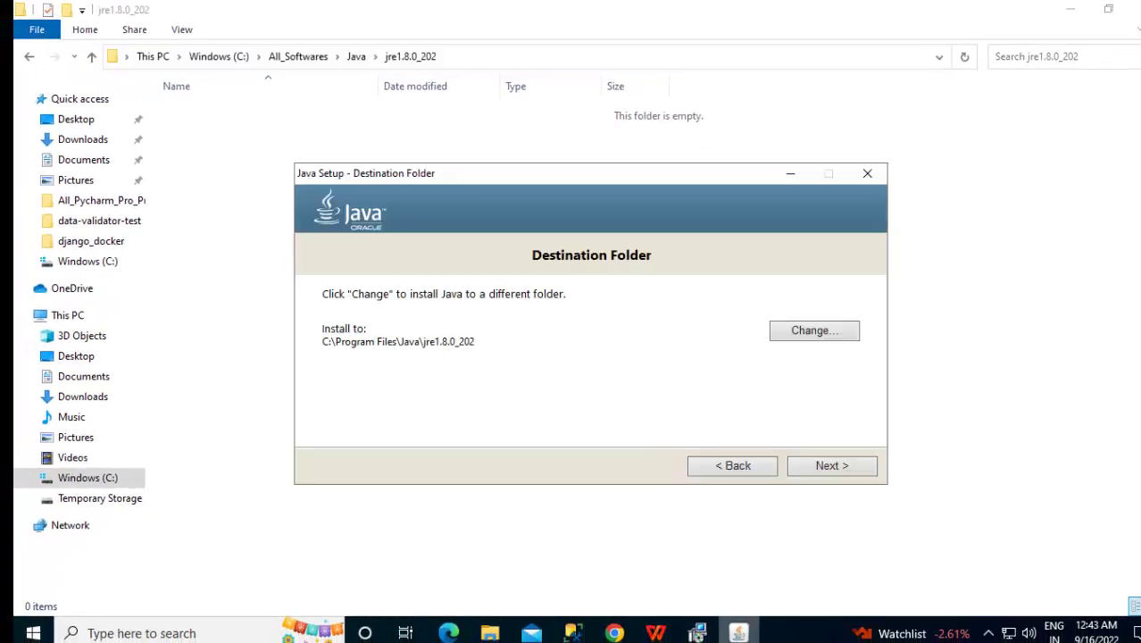
pyautogui.click(823, 333)
pyautogui.click(483, 399)
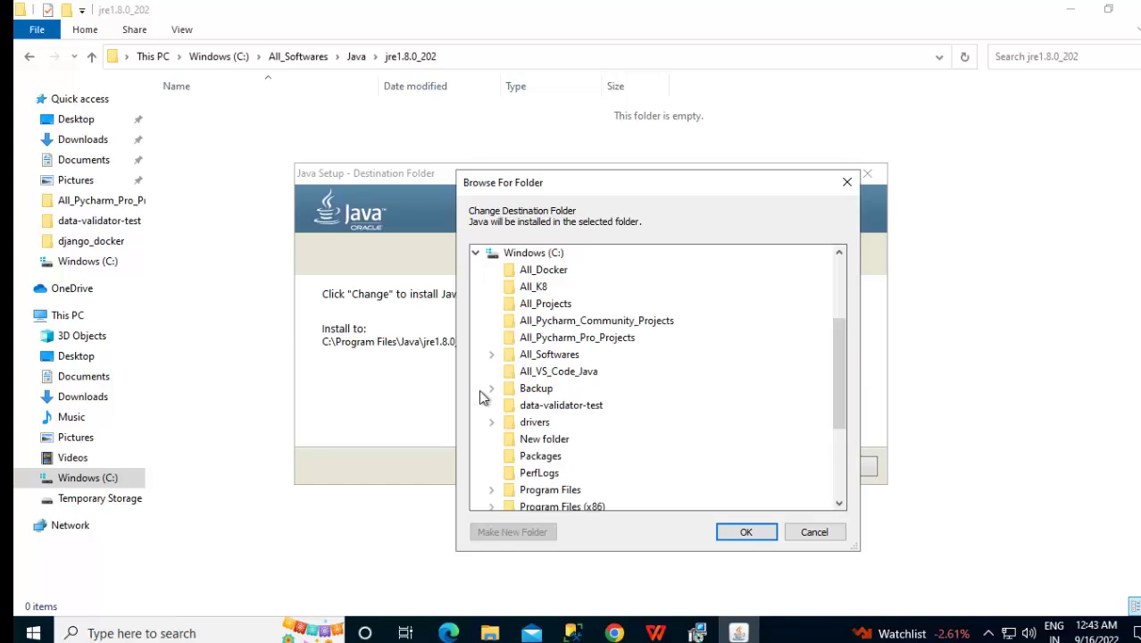
pyautogui.click(491, 355)
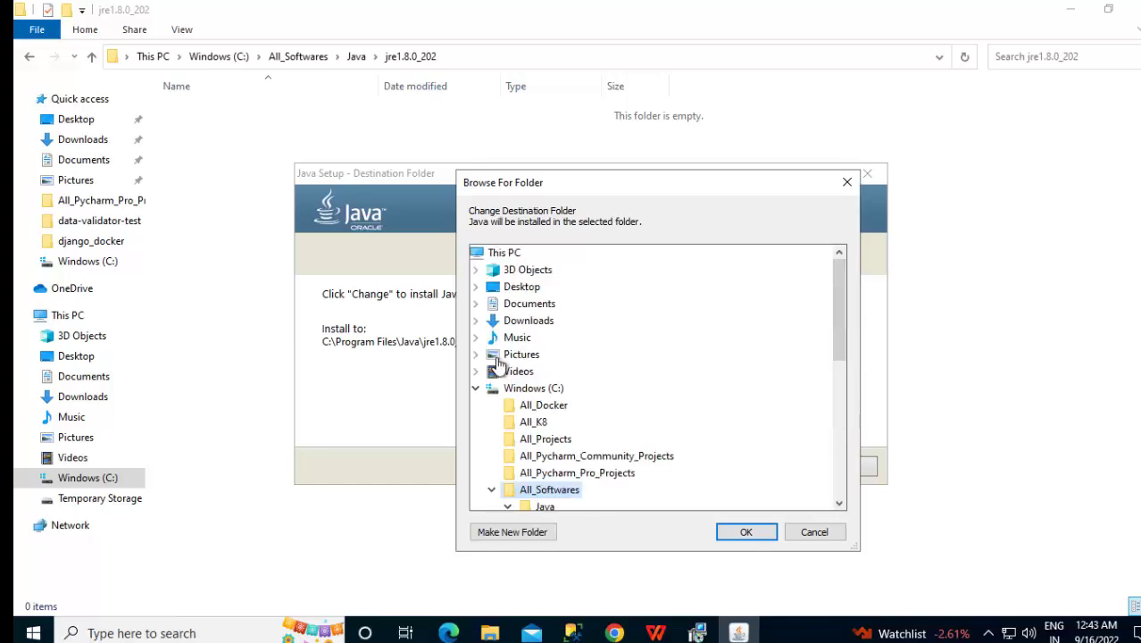
pyautogui.scroll(-3, 563, 500)
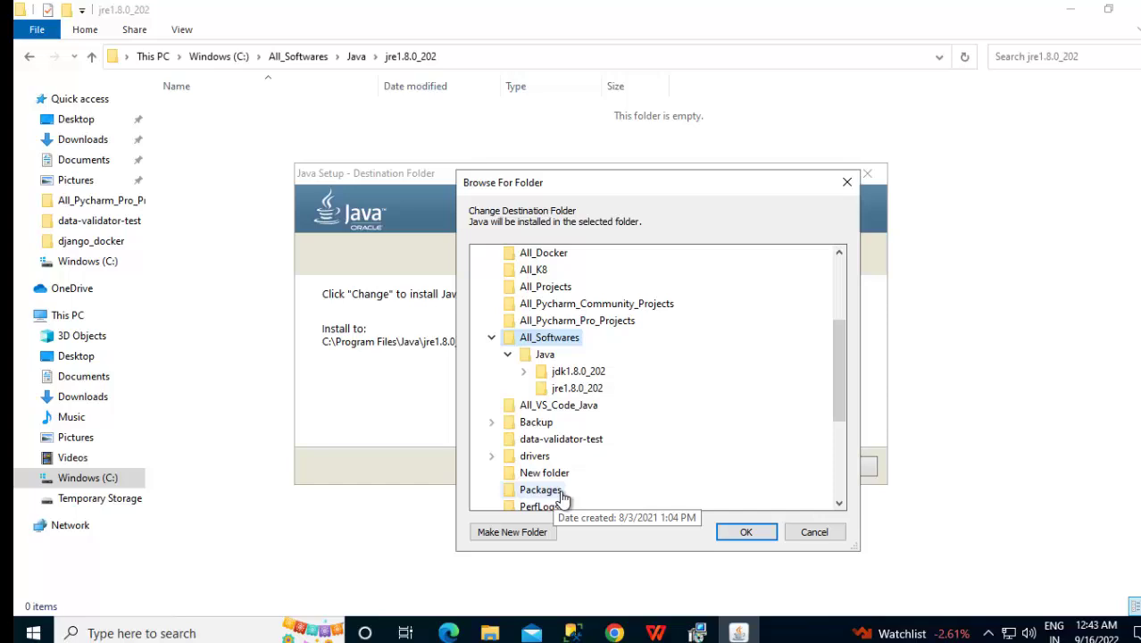
pyautogui.click(587, 391)
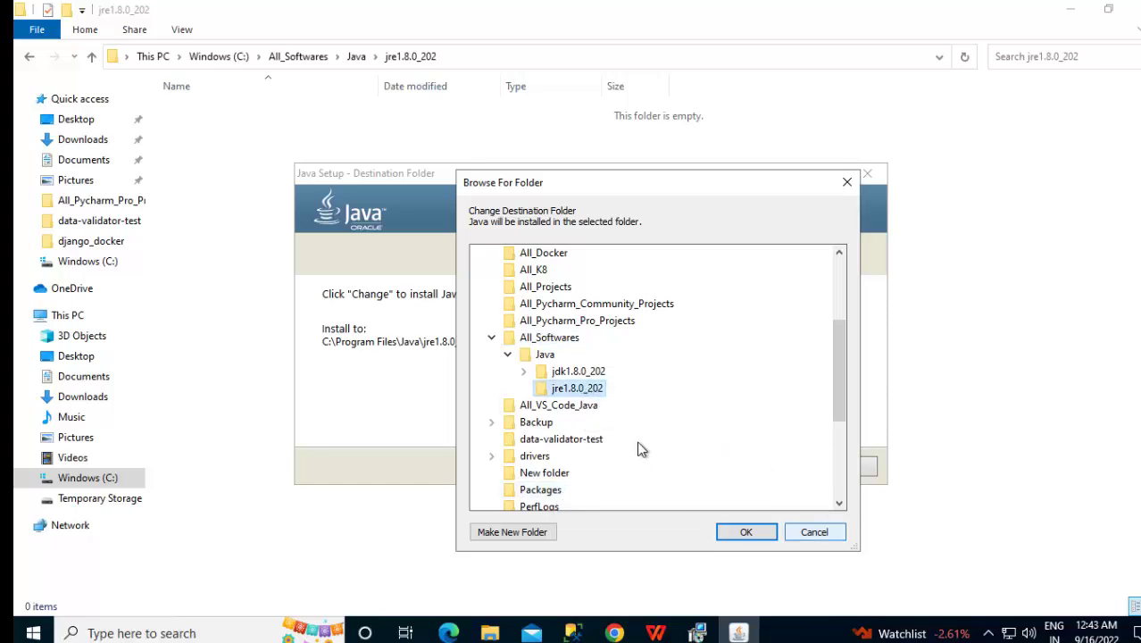
pyautogui.click(746, 532)
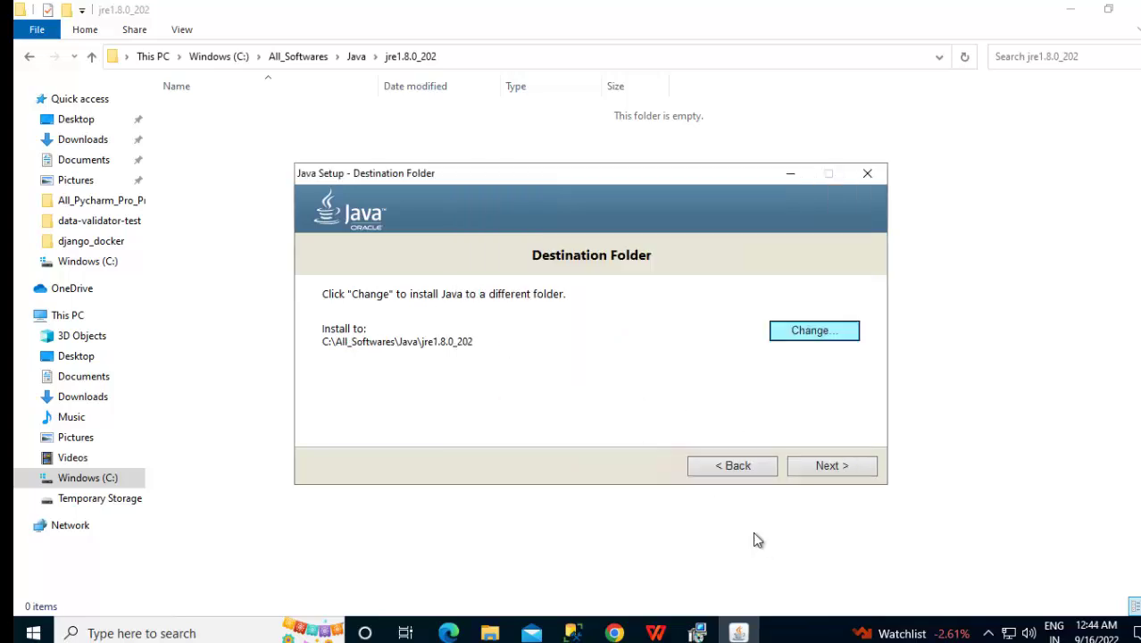
pyautogui.click(807, 473)
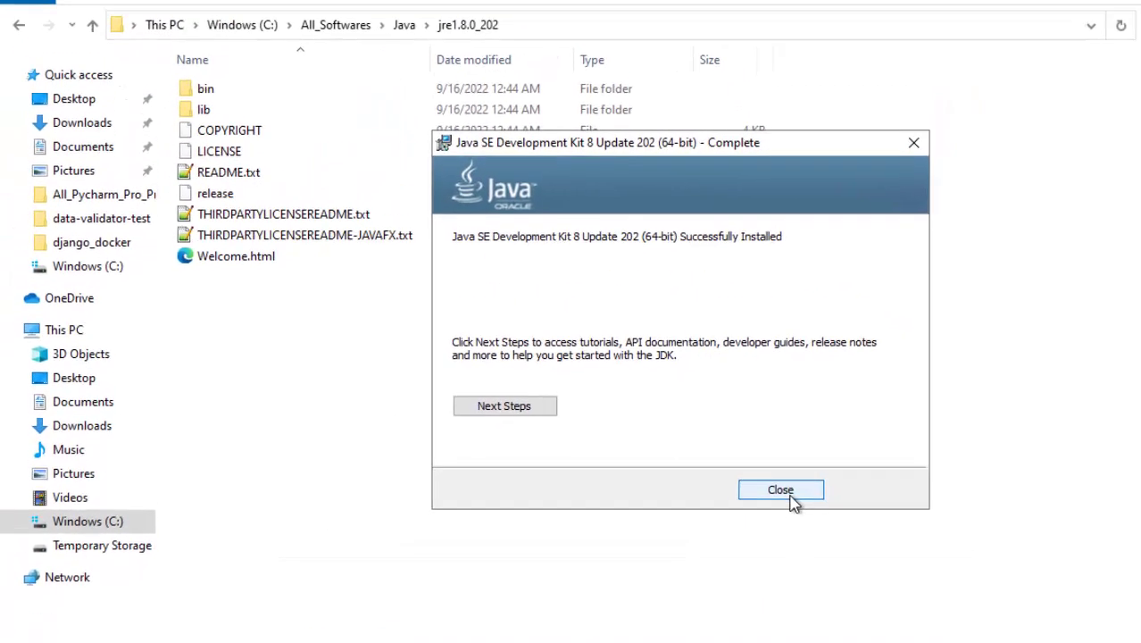
# Step: Close the finished installer and copy the jdk1.8.0_202 folder path
pyautogui.click(797, 425)
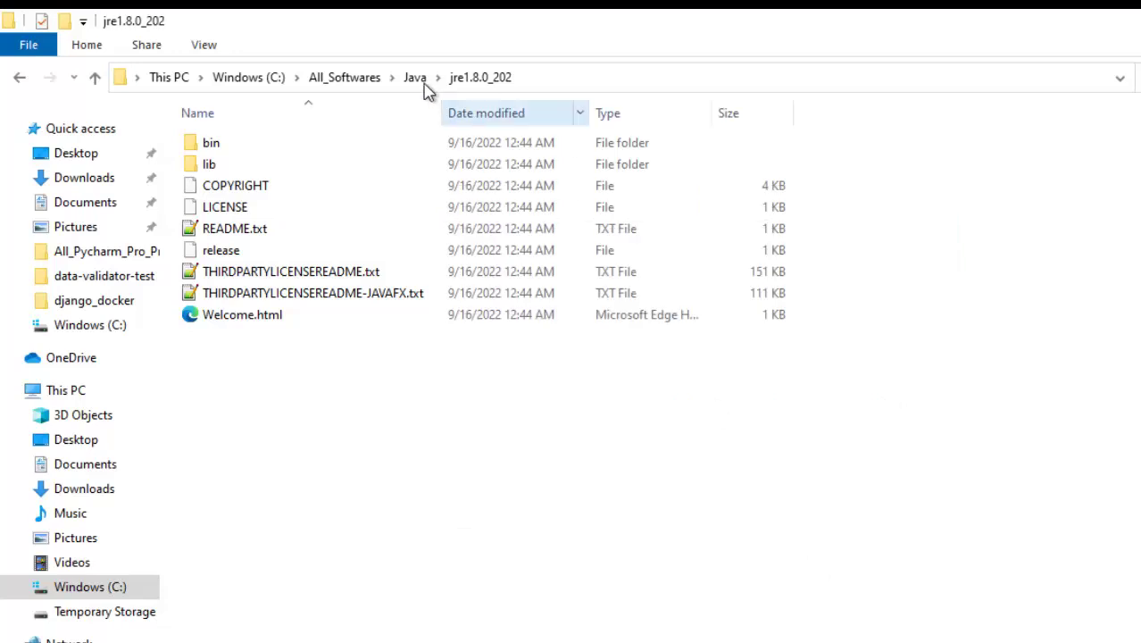
pyautogui.click(417, 80)
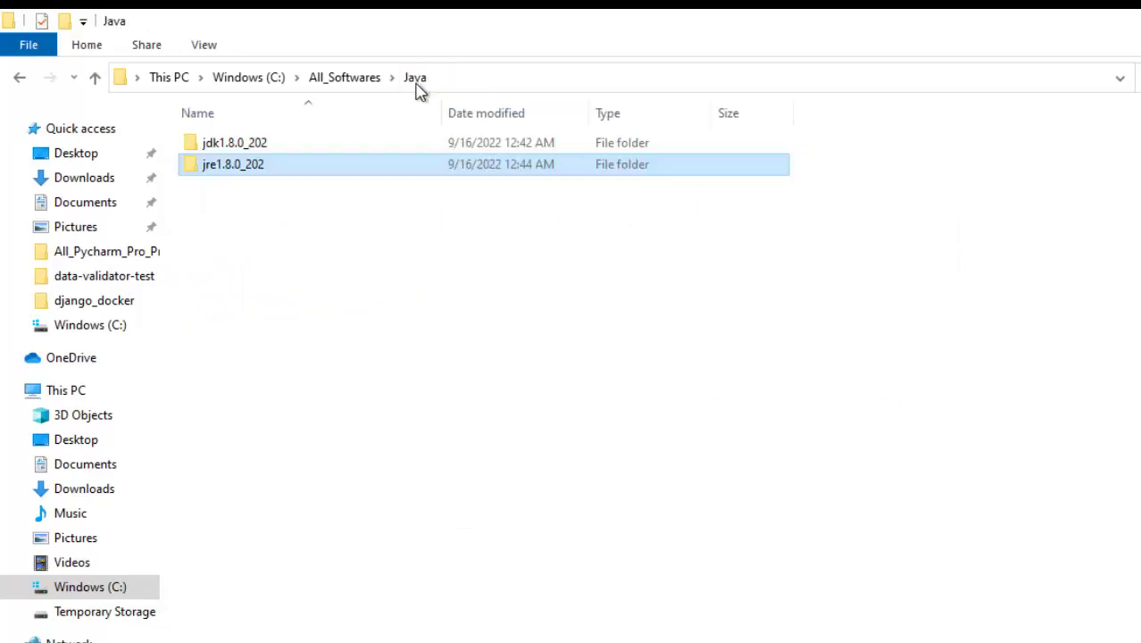
pyautogui.doubleClick(241, 152)
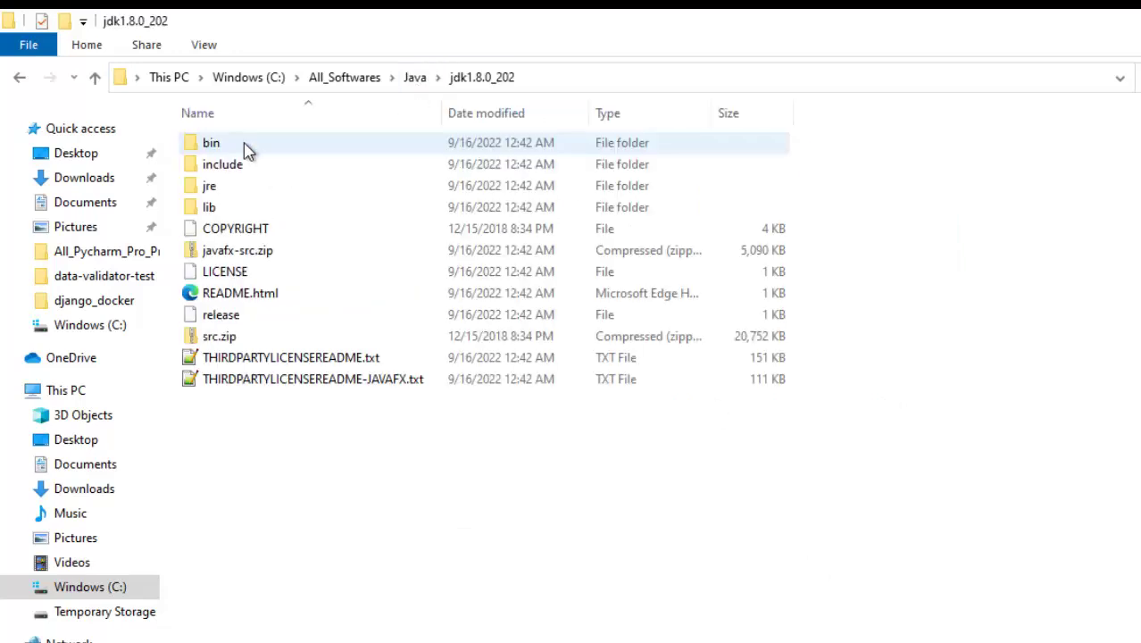
pyautogui.click(575, 80)
pyautogui.hotkey('ctrl', 'c')
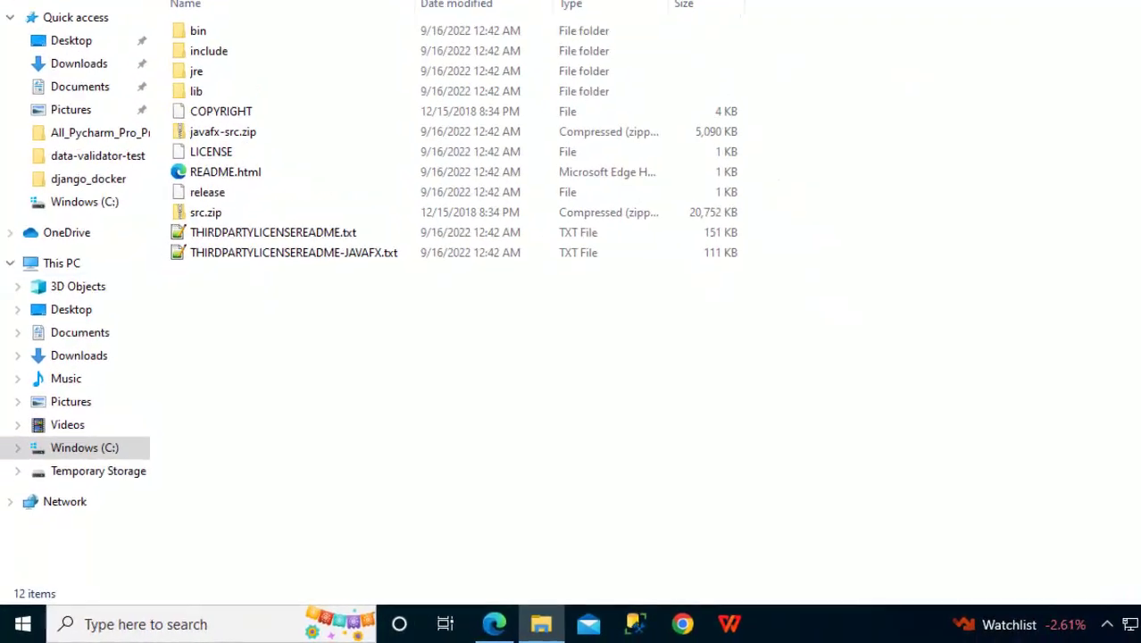
# Step: Search 'env' and open Edit the system environment variables
pyautogui.press('super+s')
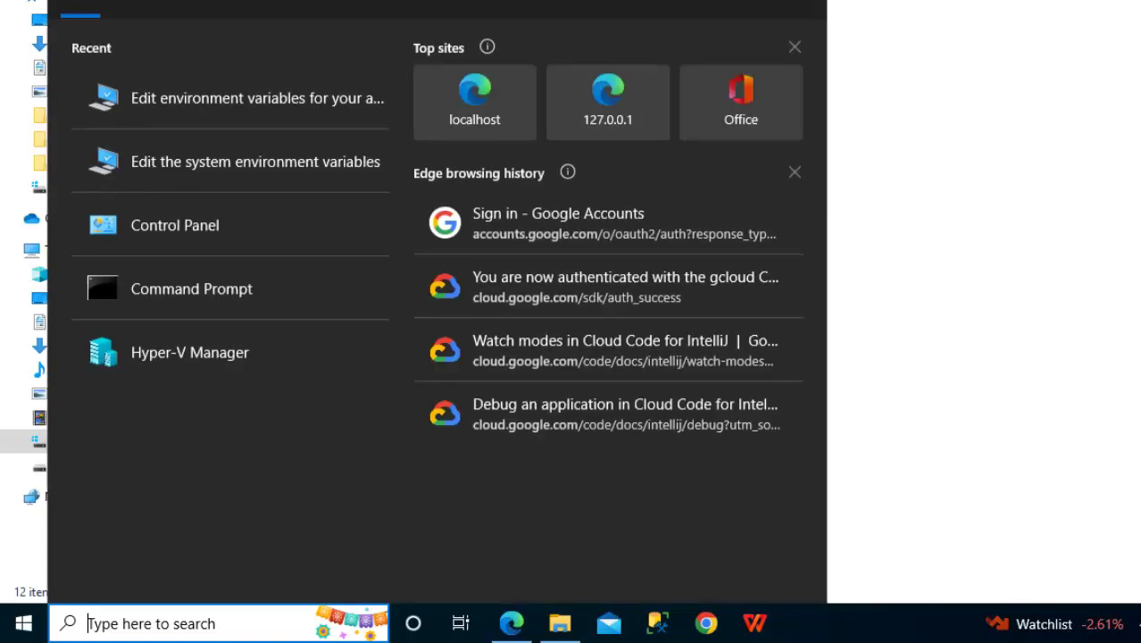
pyautogui.write('env')
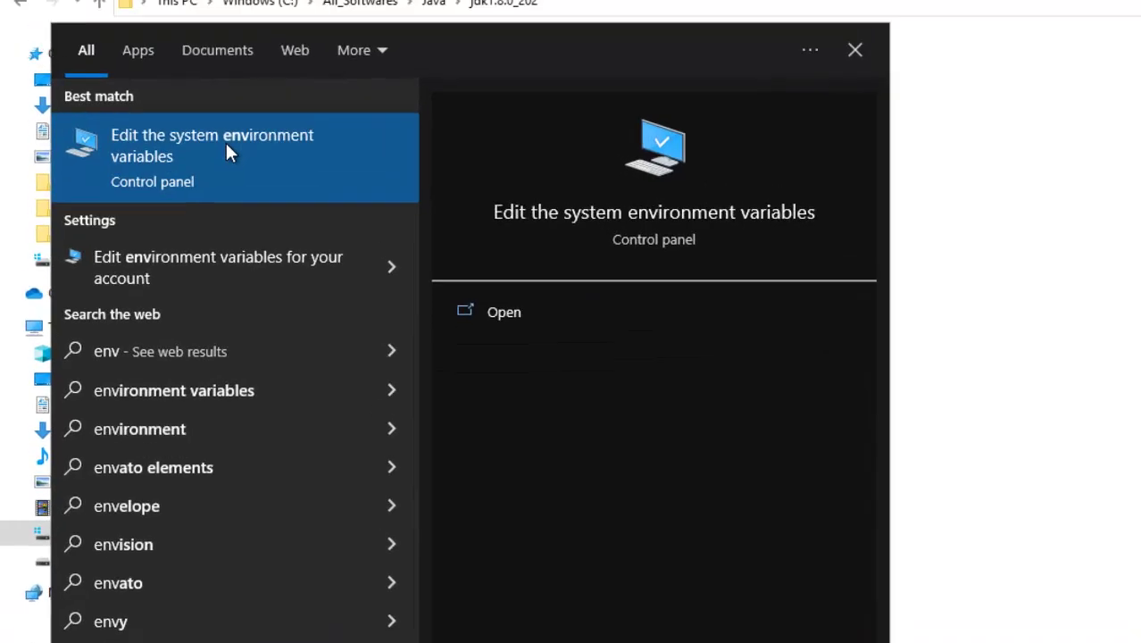
pyautogui.click(211, 87)
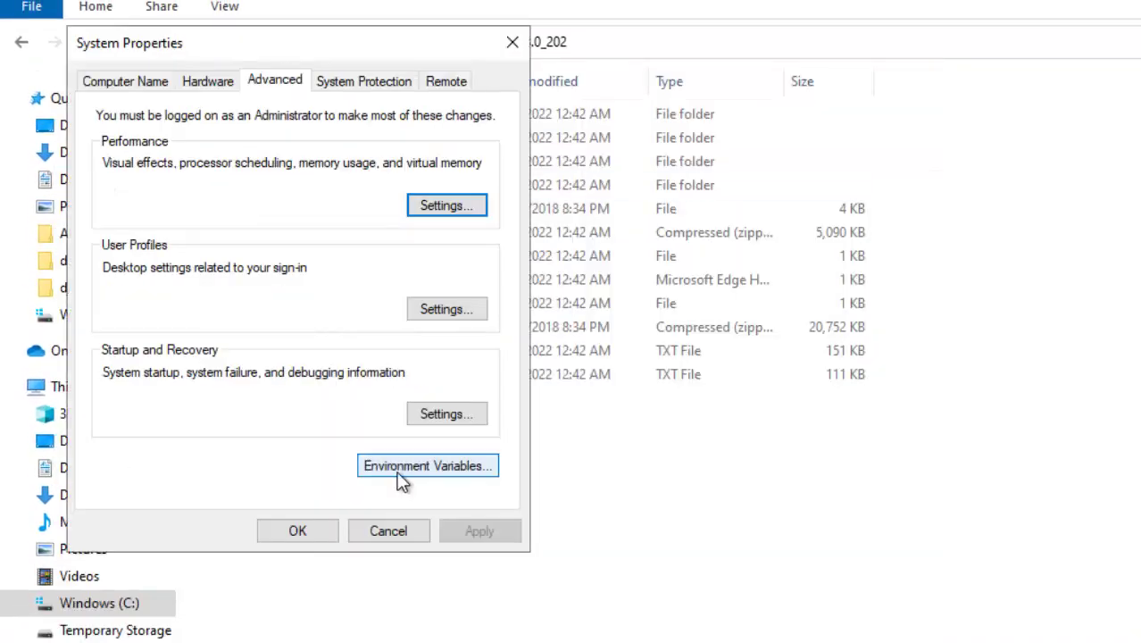
# Step: Create system variable JAVA_HOME with value C:\All_Softwares\Java\jdk1.8.0_202
pyautogui.click(404, 474)
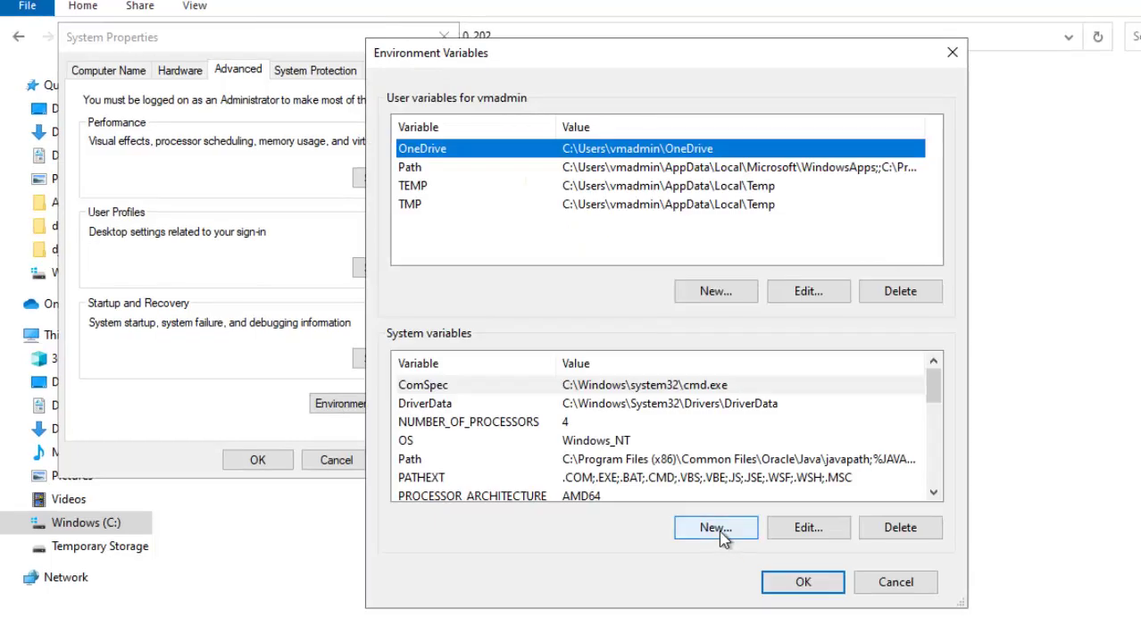
pyautogui.click(720, 532)
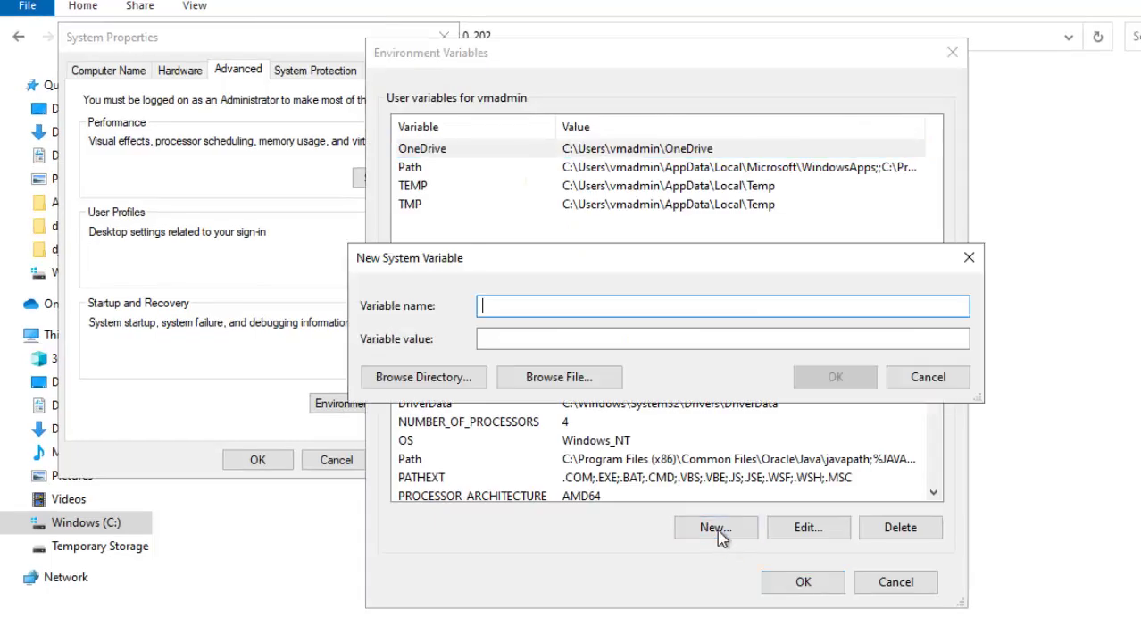
pyautogui.write('JAVA_HOME')
pyautogui.press('Tab')
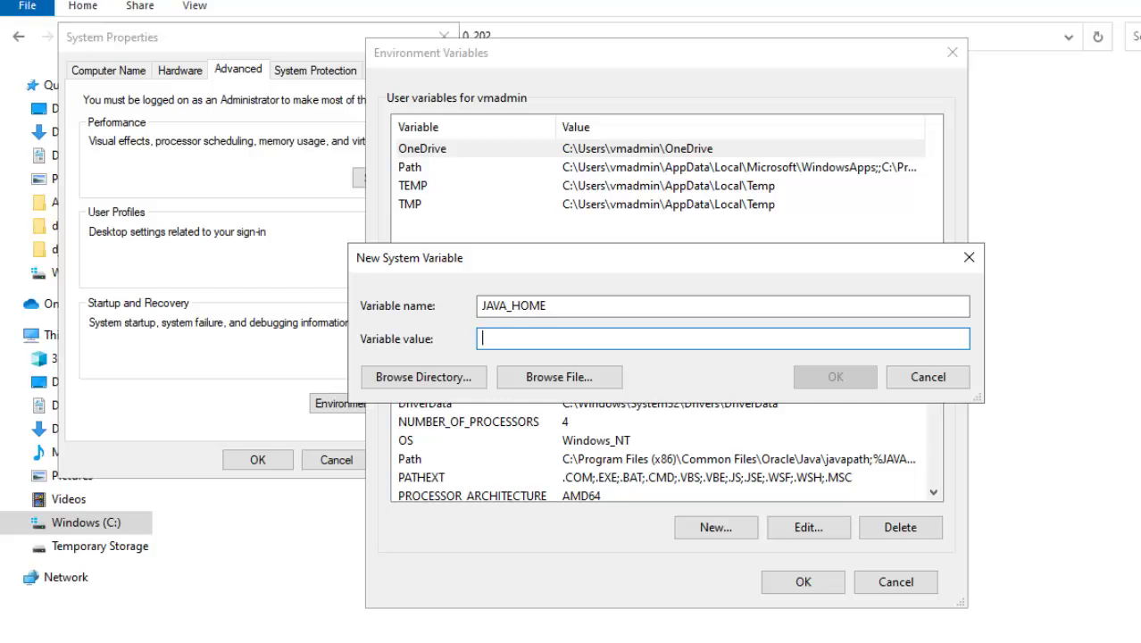
pyautogui.hotkey('ctrl', 'v')
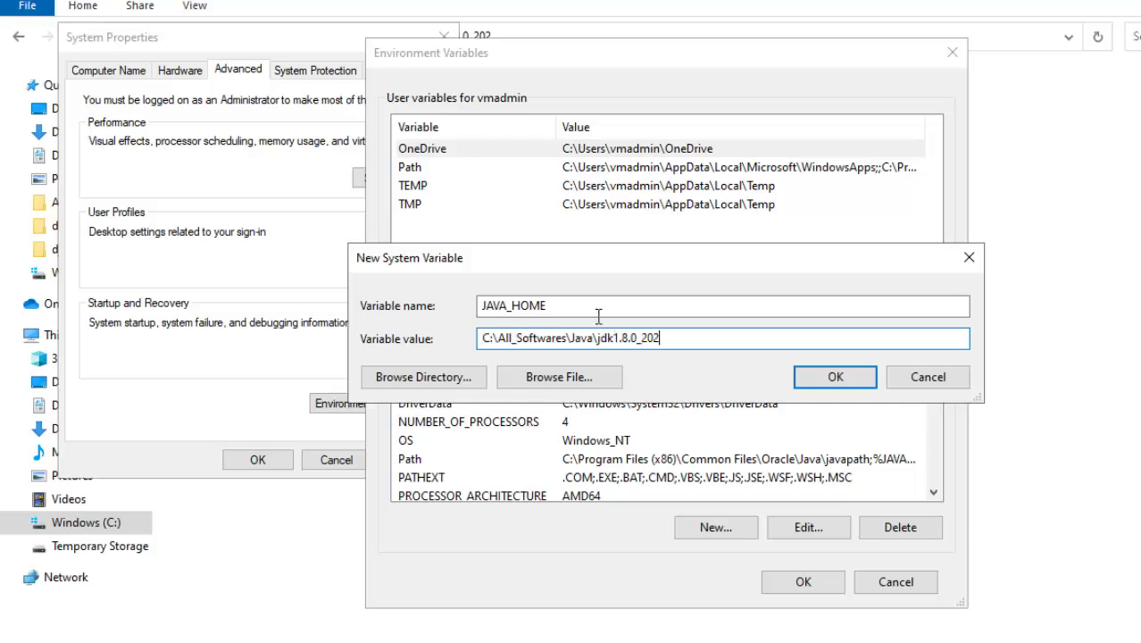
pyautogui.hotkey('shift', 'Tab')
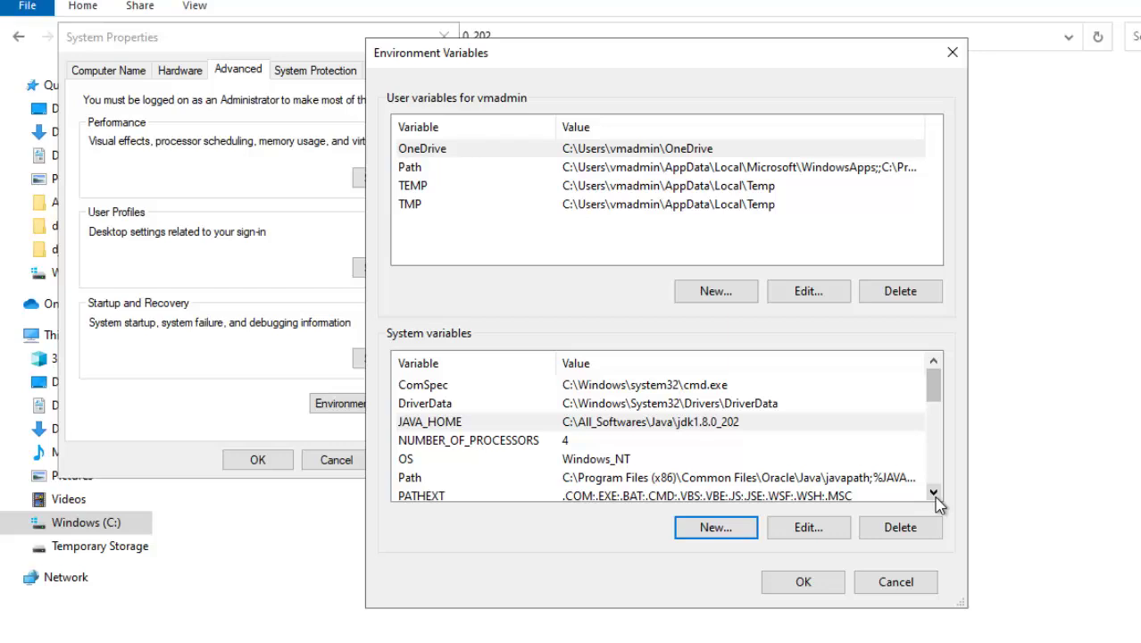
# Step: Prepend %JAVA_HOME%\bin; to the system Path as text and save both dialogs
pyautogui.click(825, 479)
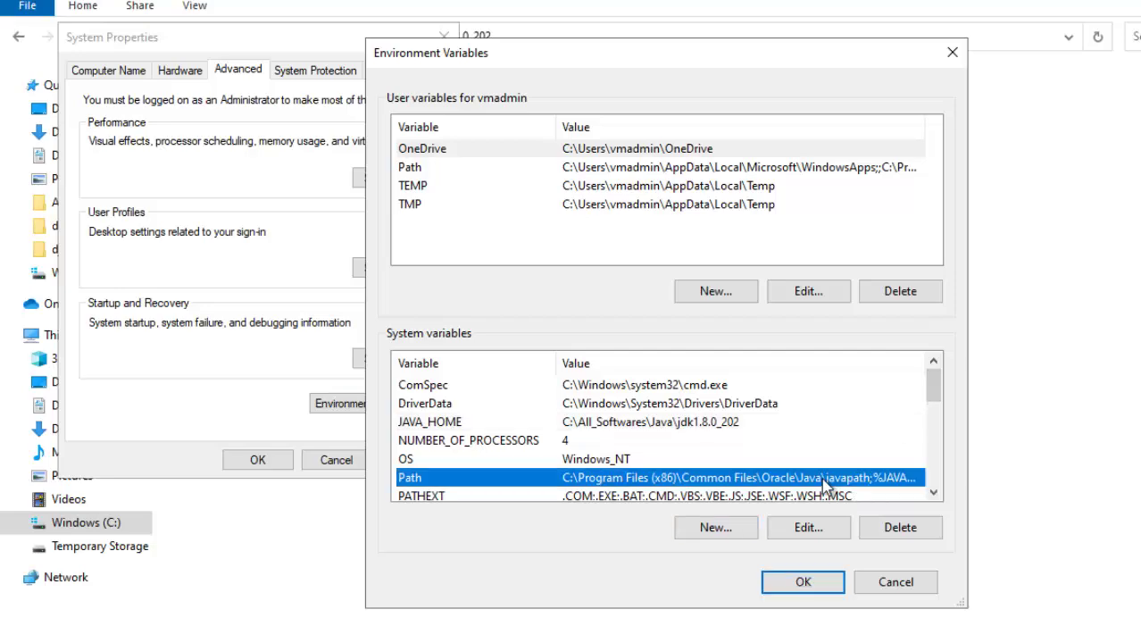
pyautogui.click(821, 527)
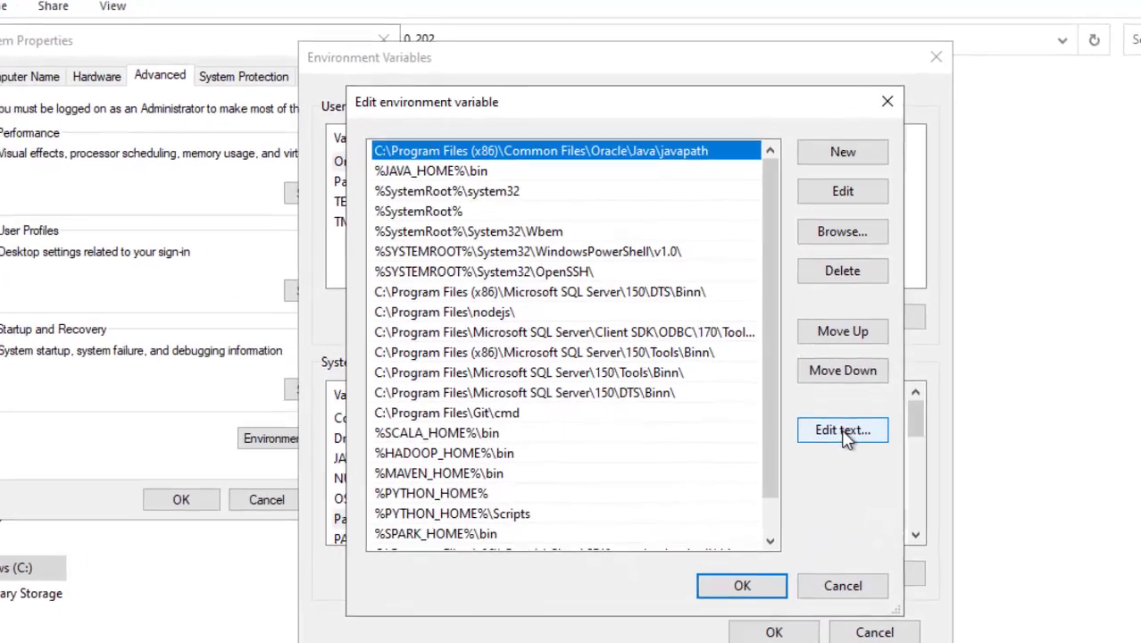
pyautogui.click(843, 436)
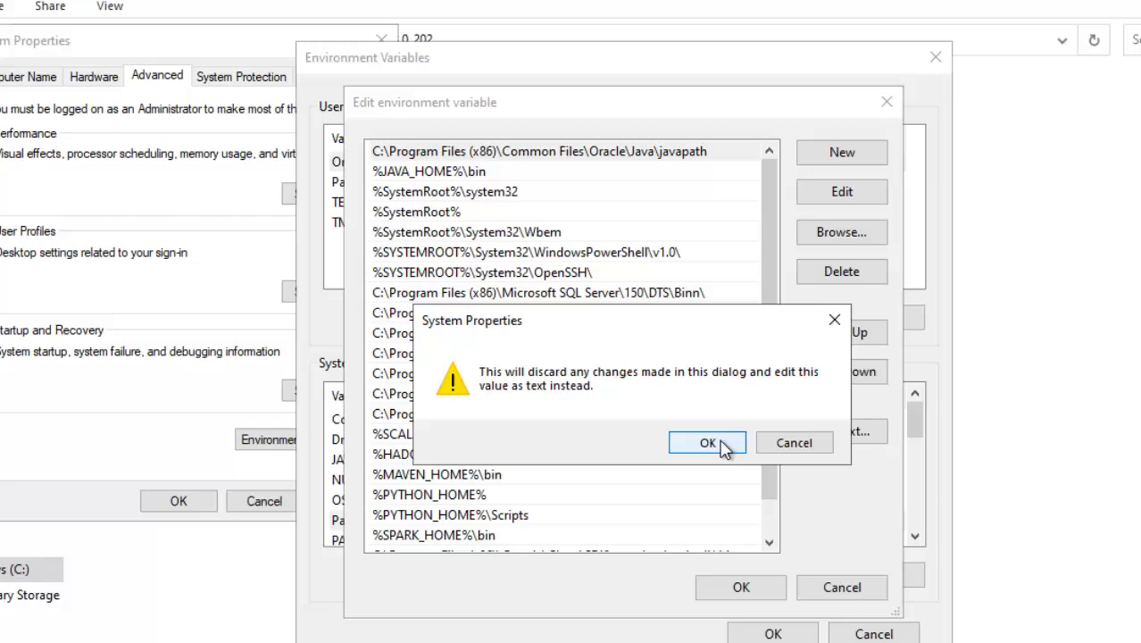
pyautogui.click(708, 443)
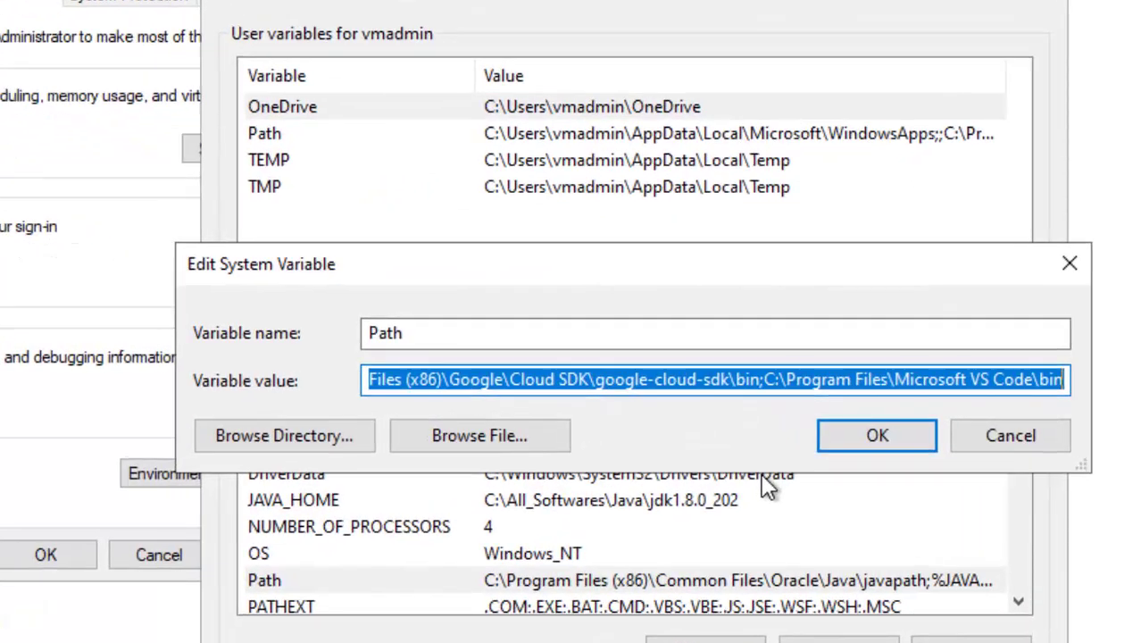
pyautogui.press('Home')
pyautogui.write('%%')
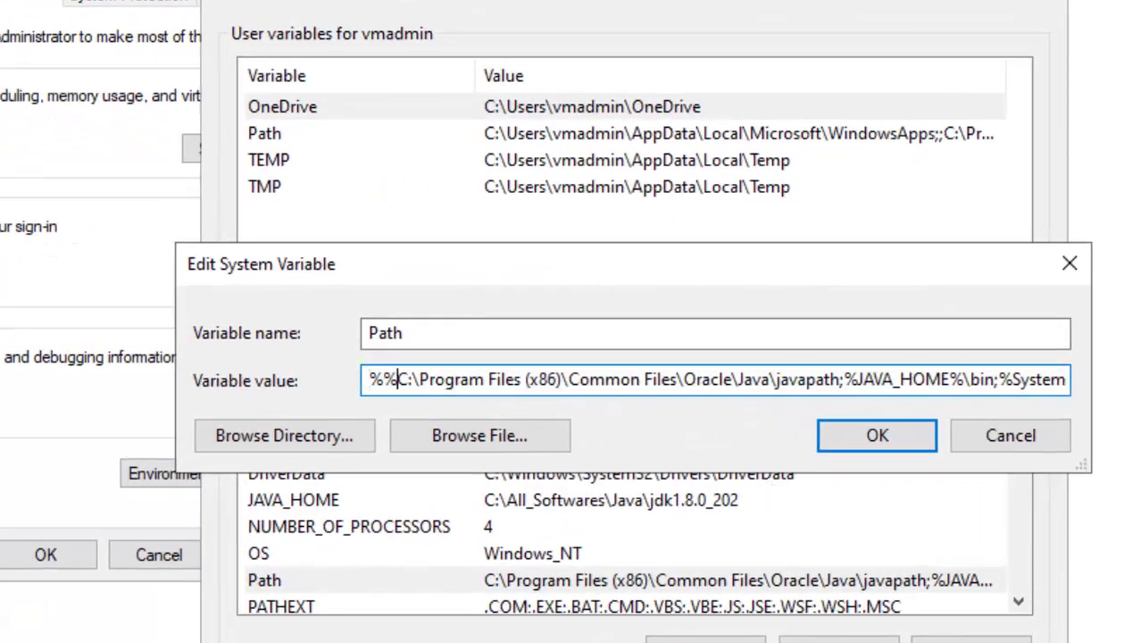
pyautogui.press('Left')
pyautogui.write('JAVA_HOME')
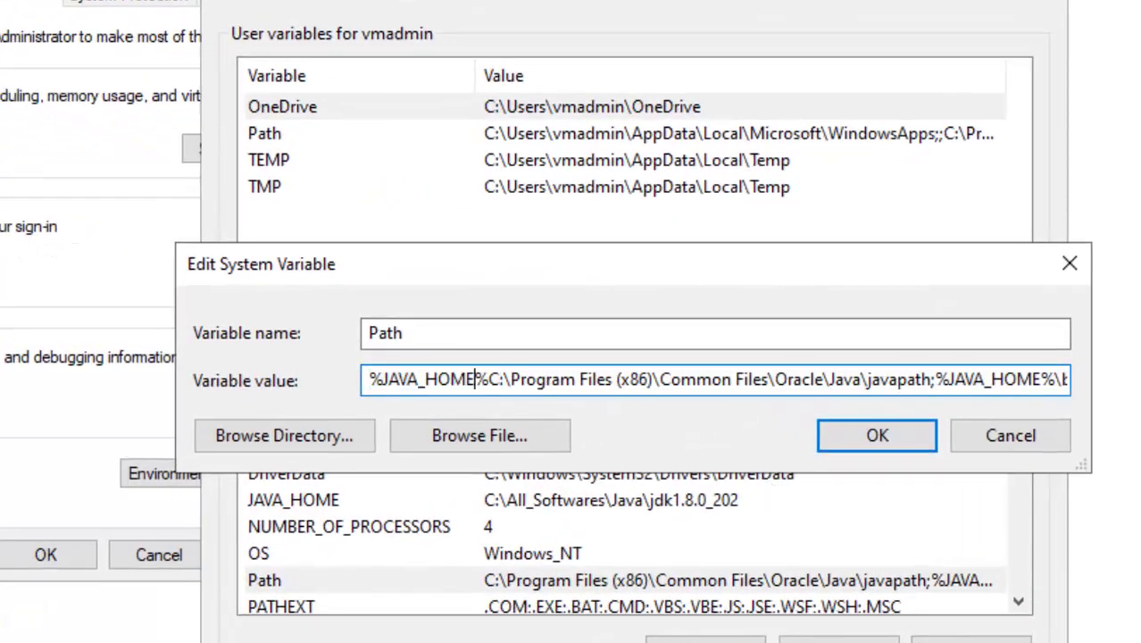
pyautogui.press('Right')
pyautogui.write('\\bin;')
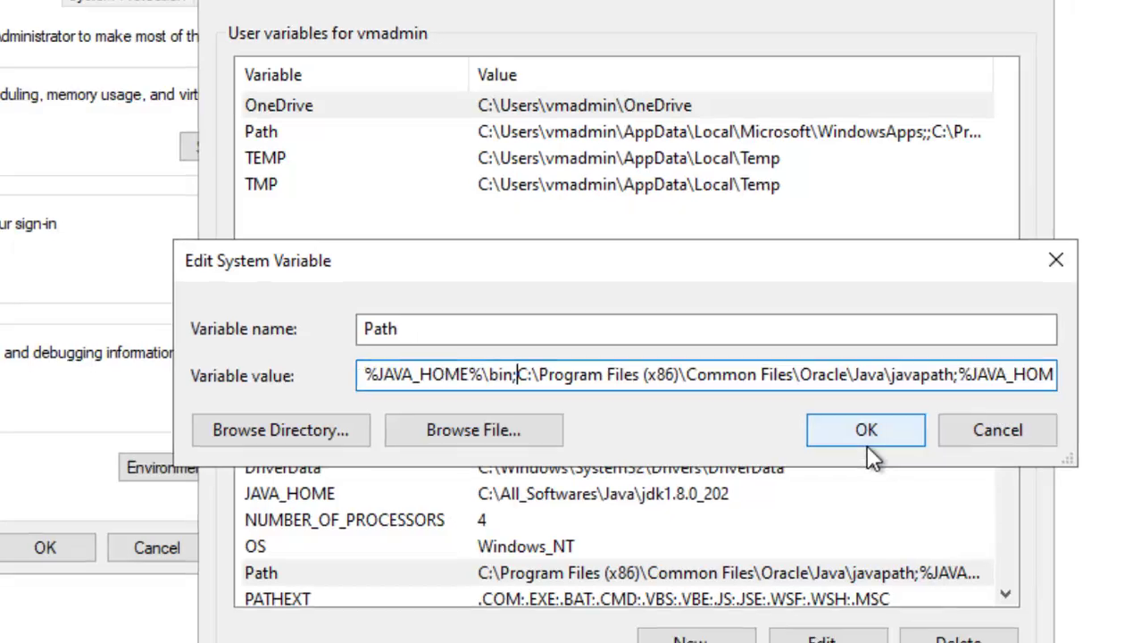
pyautogui.click(866, 444)
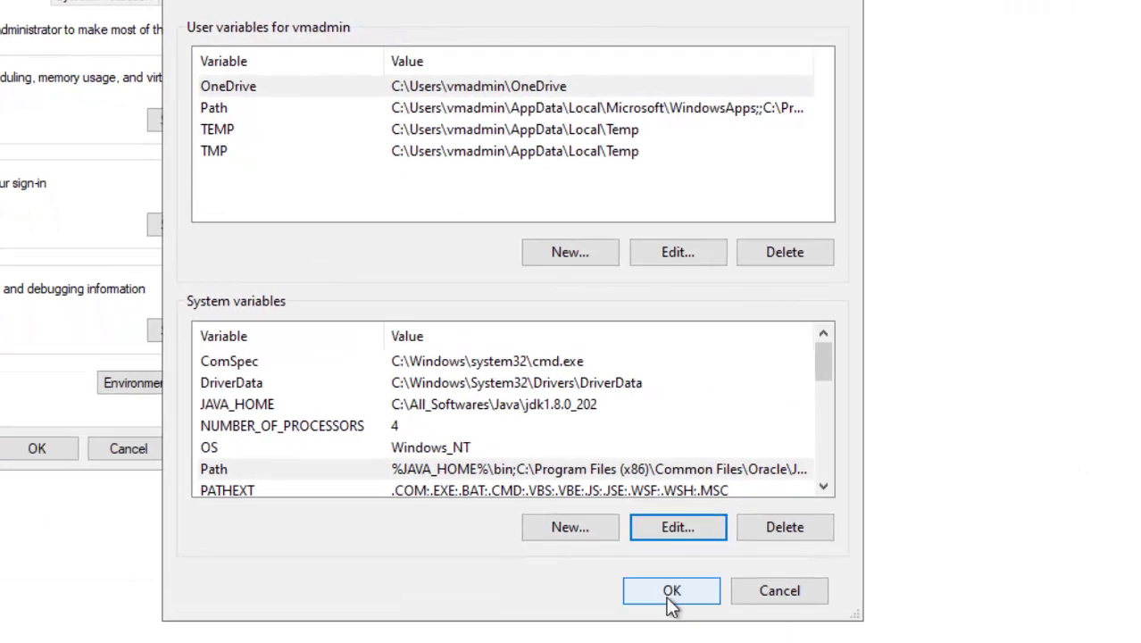
pyautogui.click(671, 593)
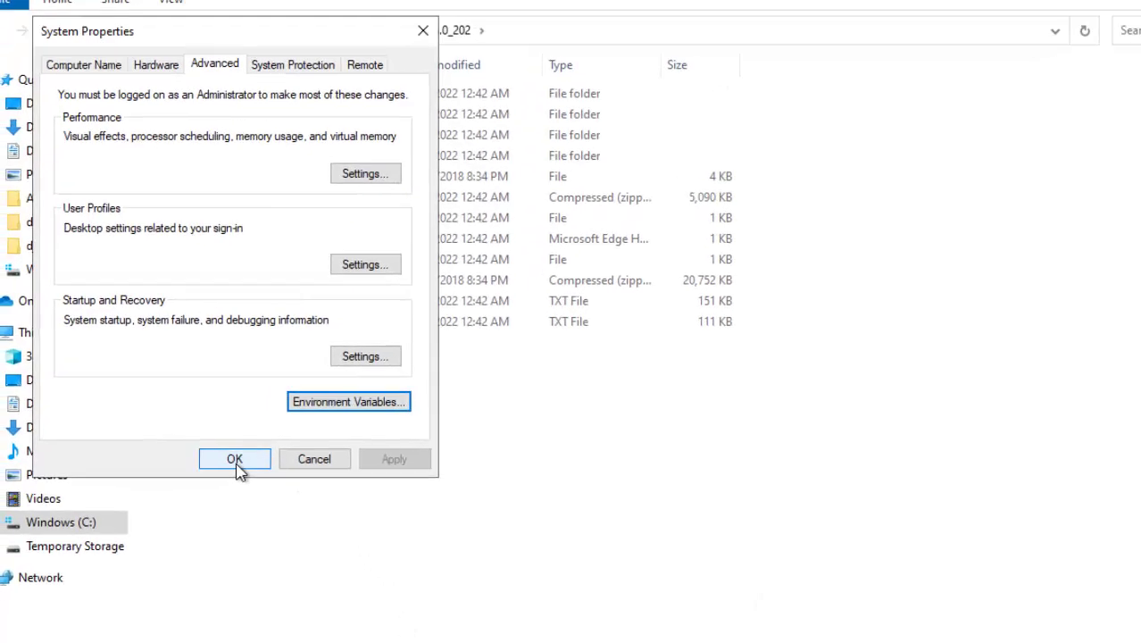
# Step: Close System Properties, then run java -version in an administrator Command Prompt, confirming 1.8.0_202
pyautogui.click(220, 480)
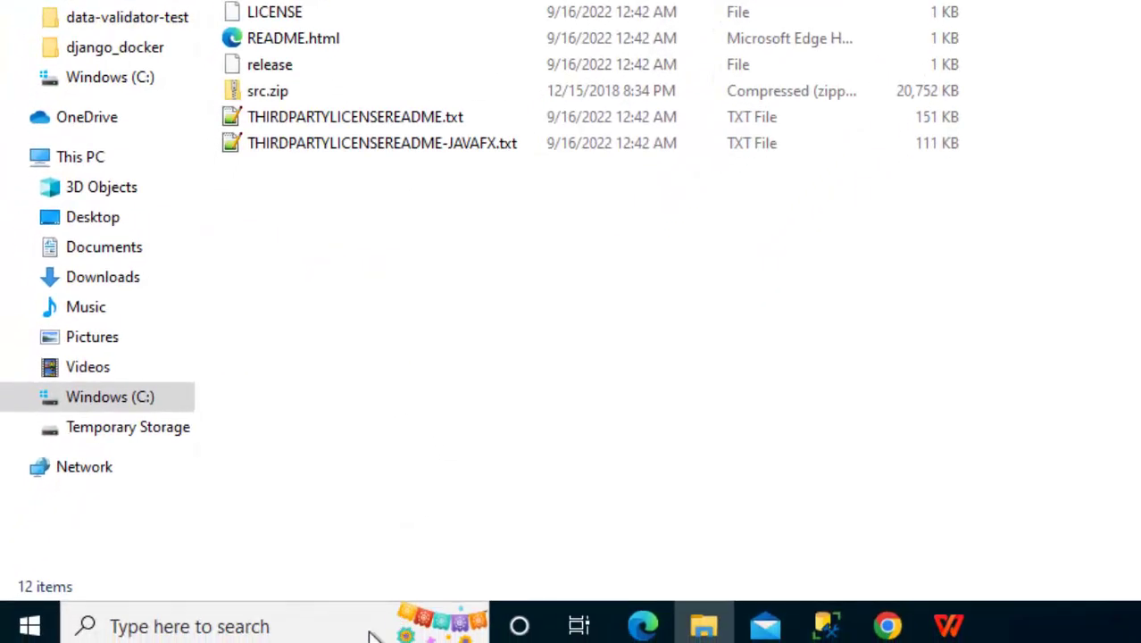
pyautogui.click(357, 633)
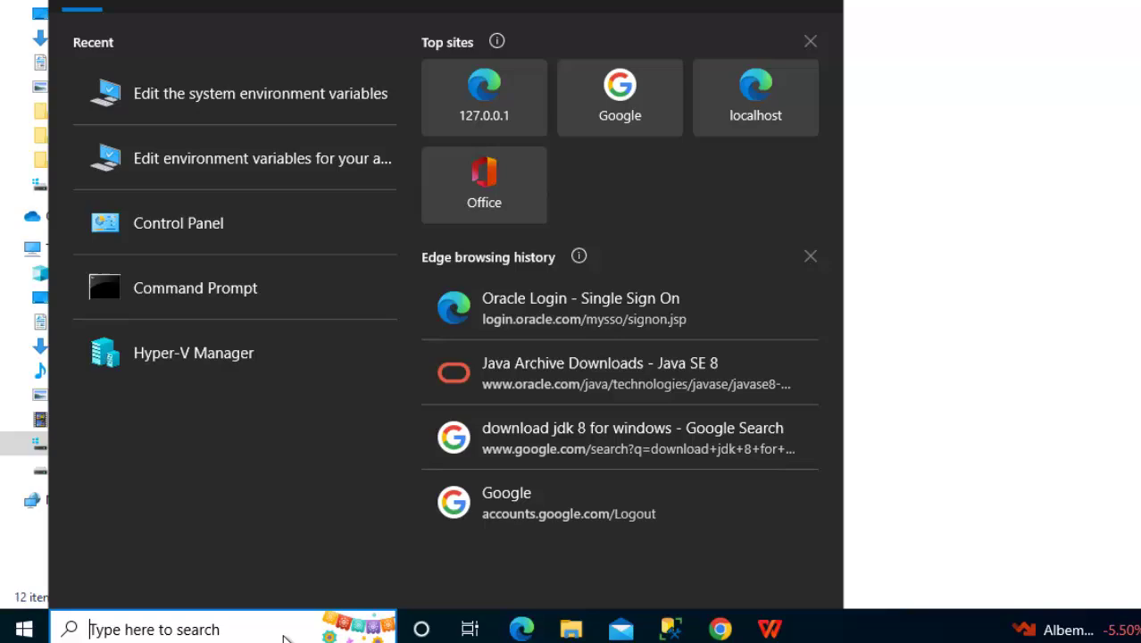
pyautogui.write('cmd')
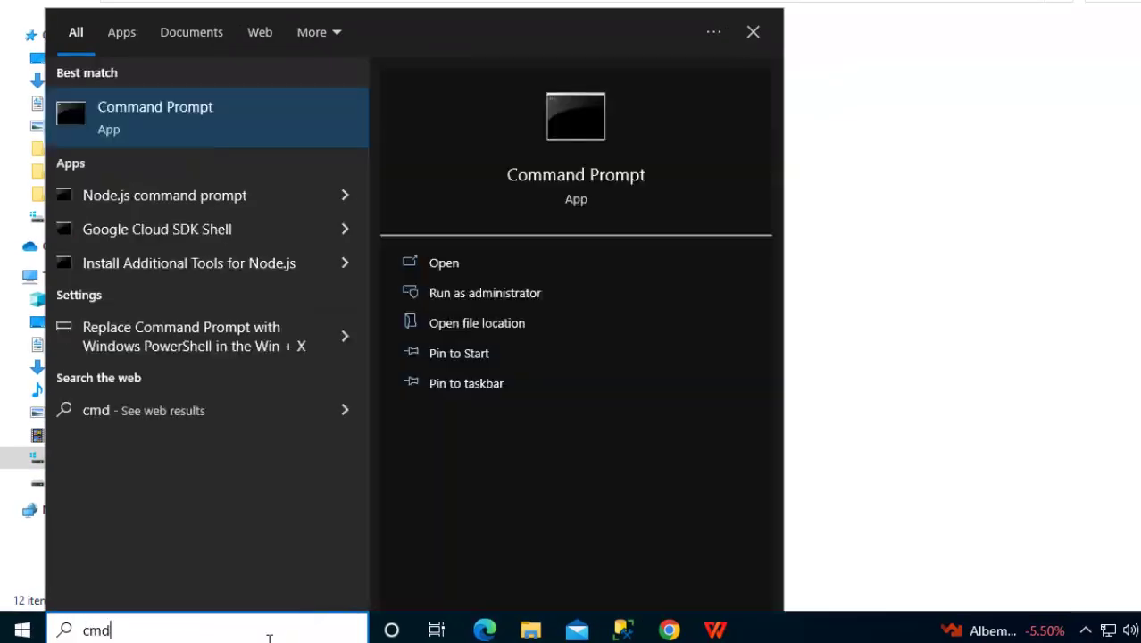
pyautogui.hotkey('ctrl', 'shift', 'Return')
pyautogui.write('java -version')
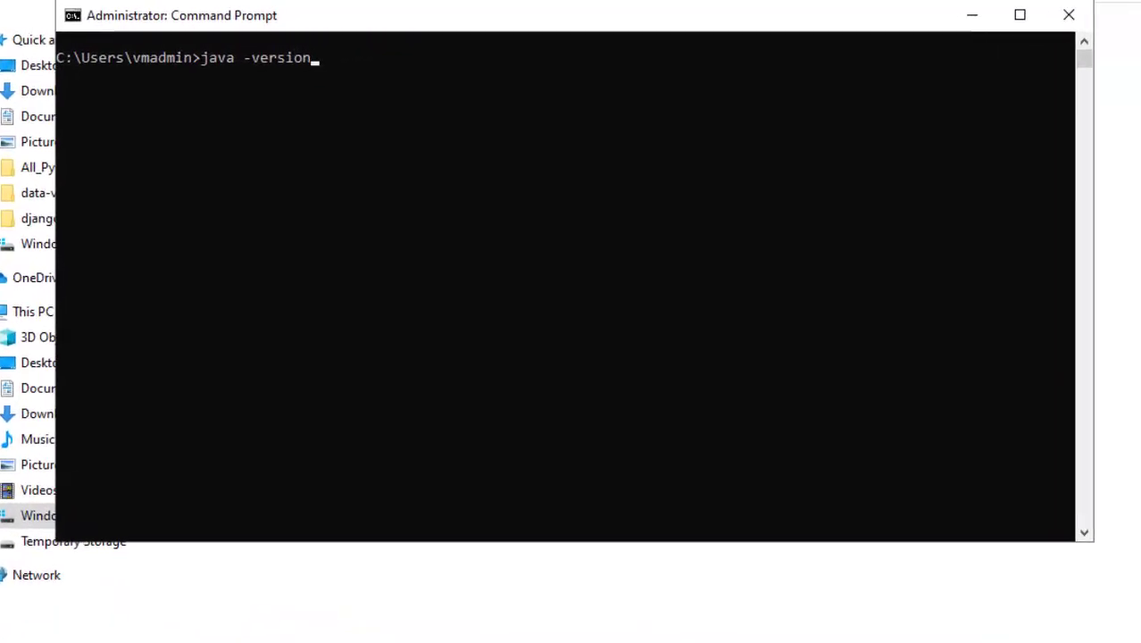
pyautogui.press('Return')
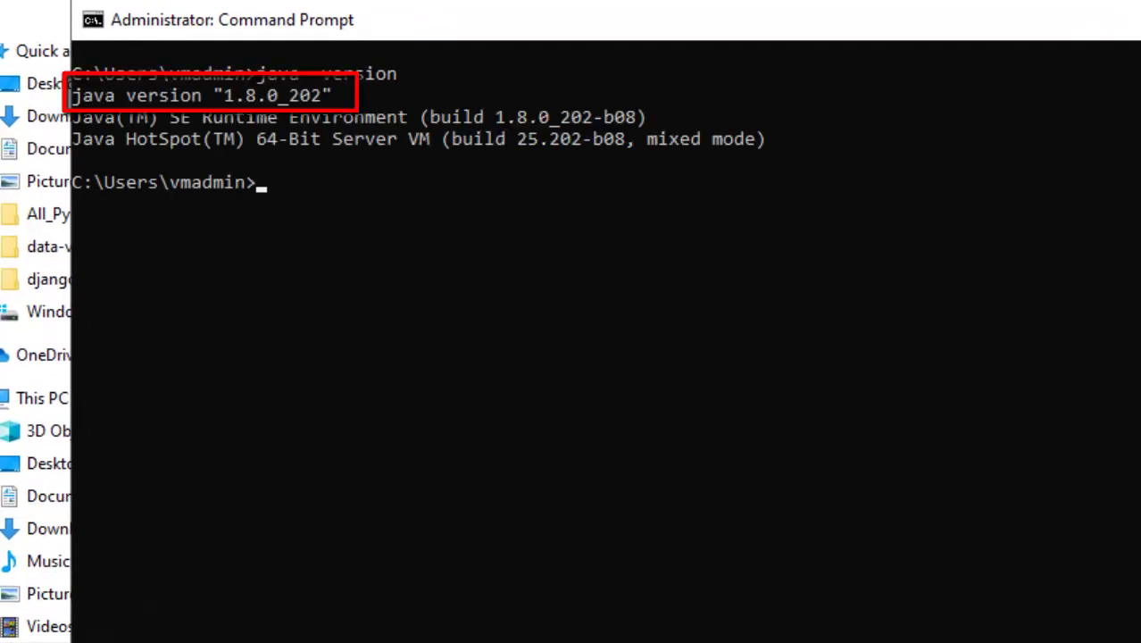